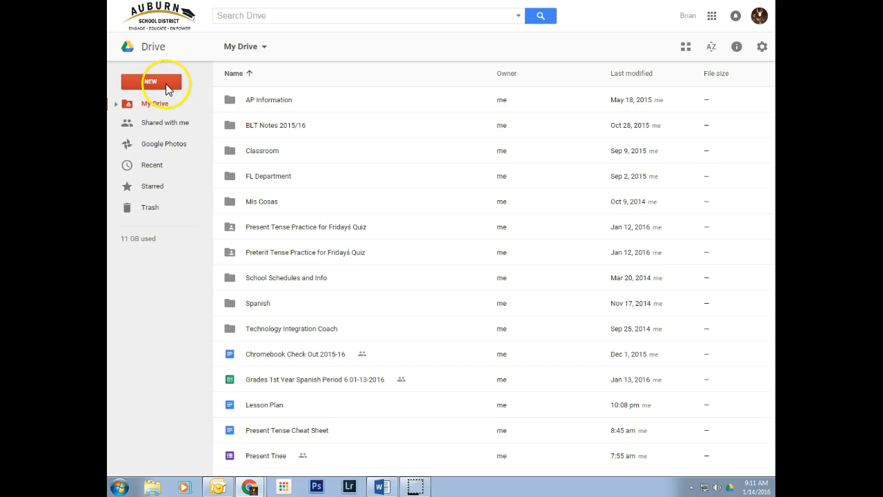
Create a new blank Google Form from Drive.
left_click(166, 84)
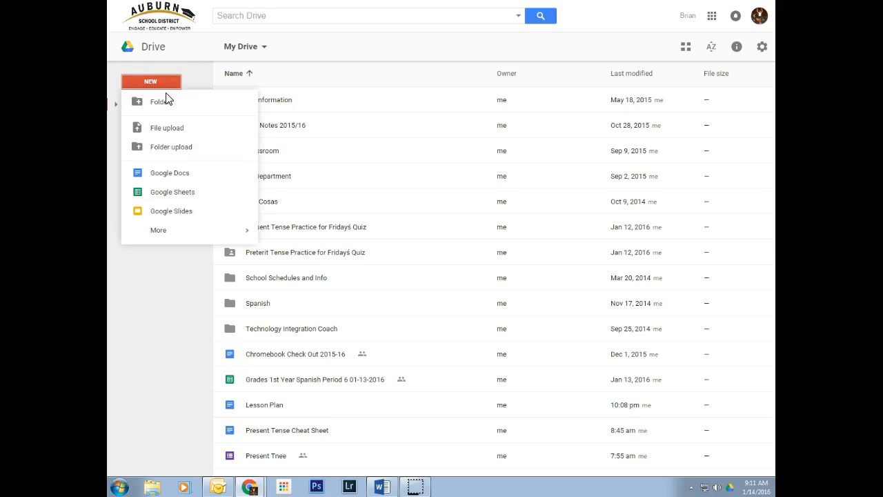
left_click(176, 158)
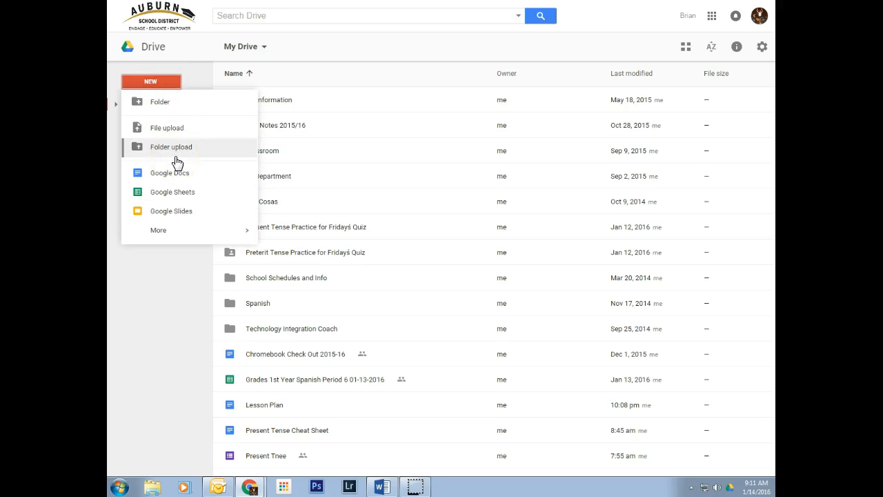
mouse_move(174, 234)
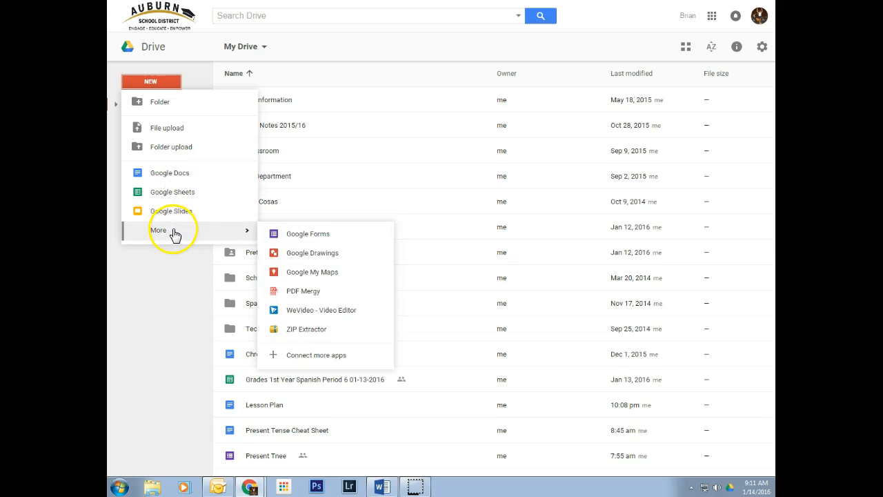
left_click(314, 236)
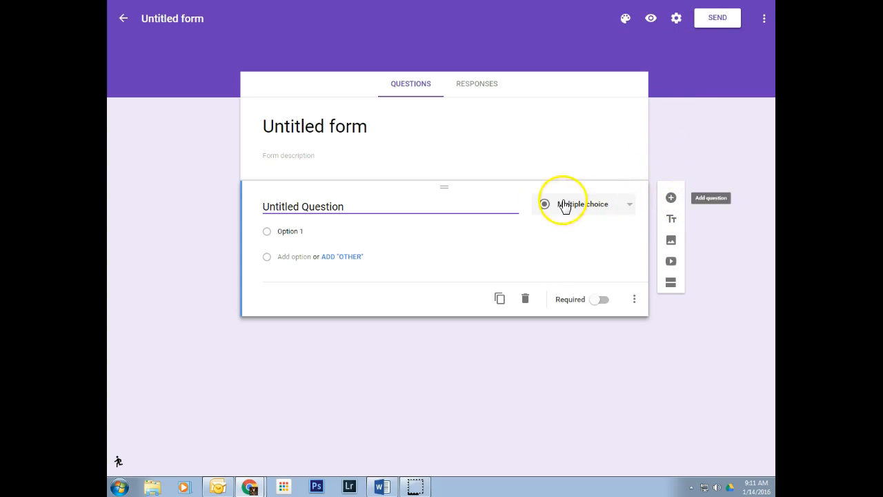
Title the form "AHS TEST" and leave its description blank.
left_click(372, 127)
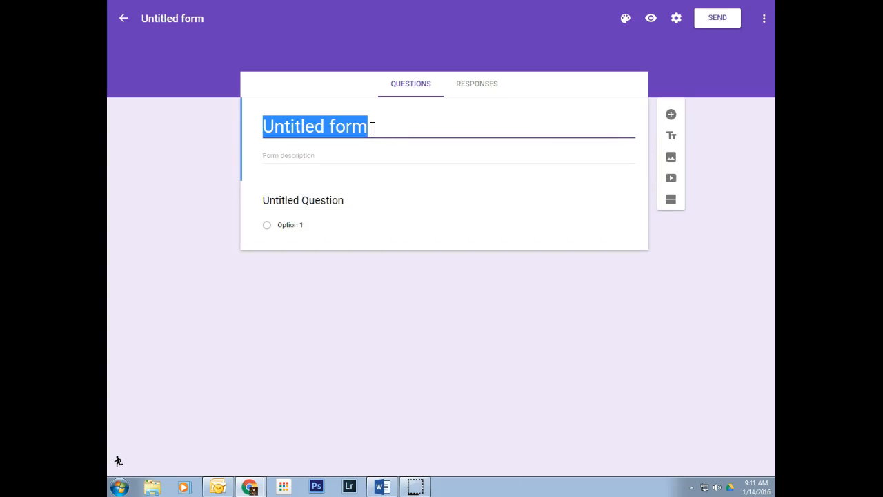
type("A")
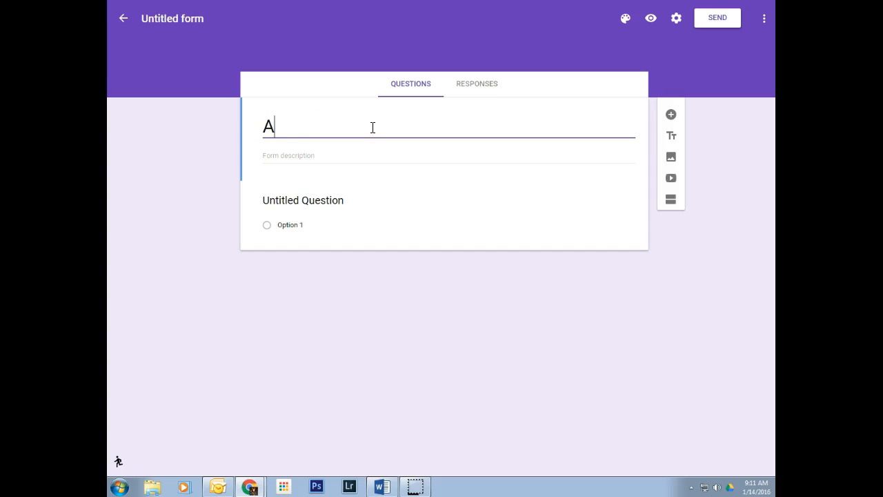
type("HS TET")
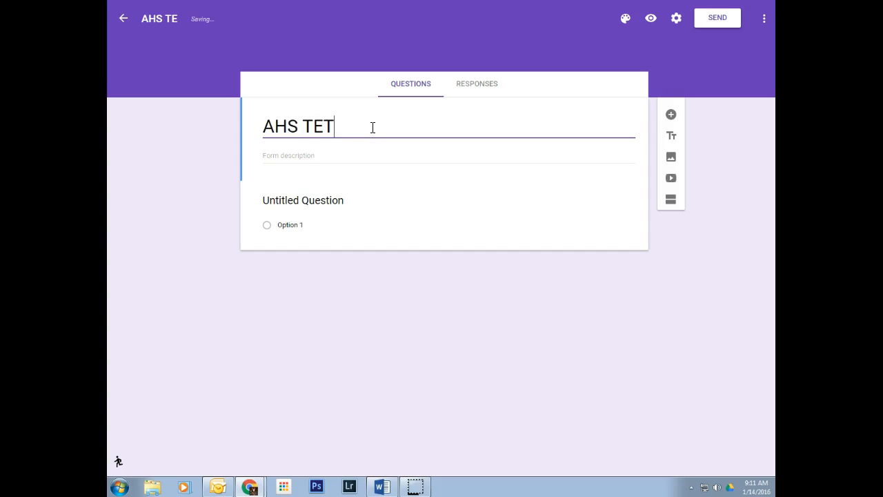
key("BackSpace")
type("ST")
left_click(348, 154)
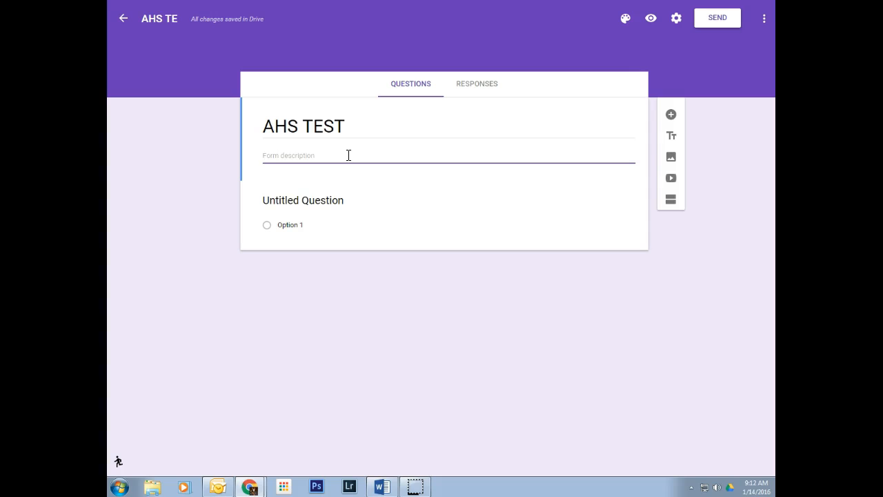
left_click(345, 158)
Add the question "When was the current AHS building built?" and set its type to short answer.
left_click(672, 116)
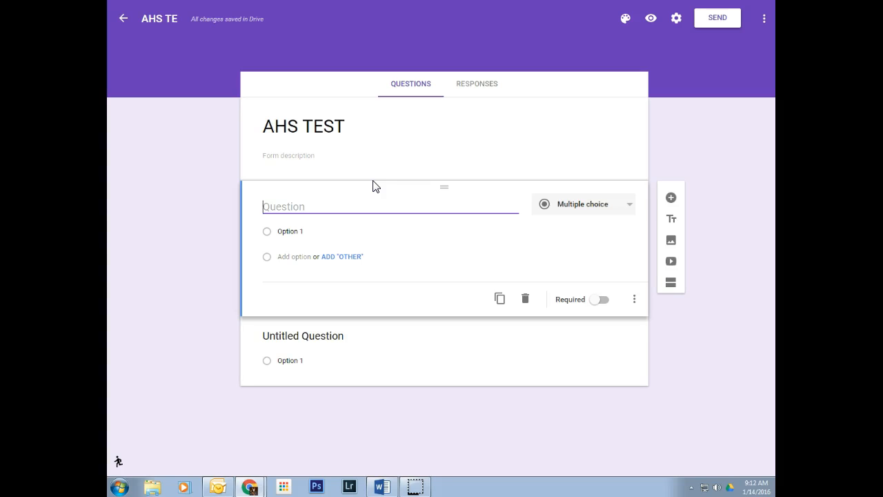
type("When was the current AHS building built?")
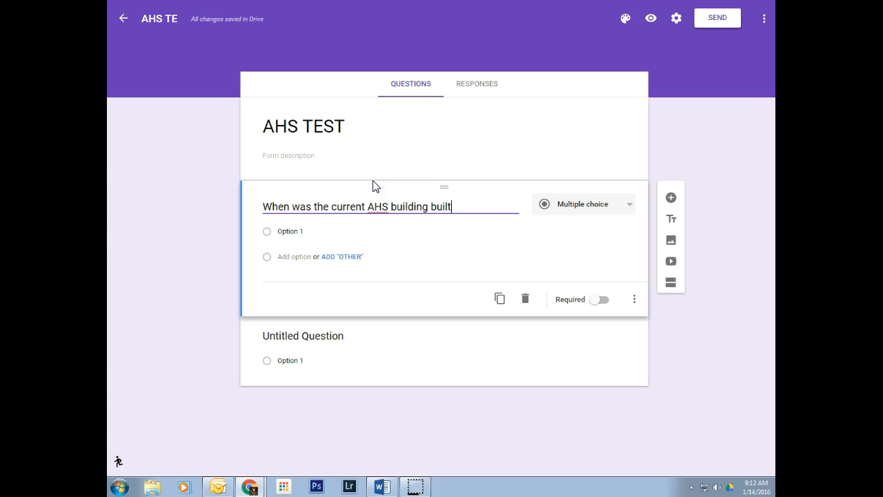
left_click(608, 207)
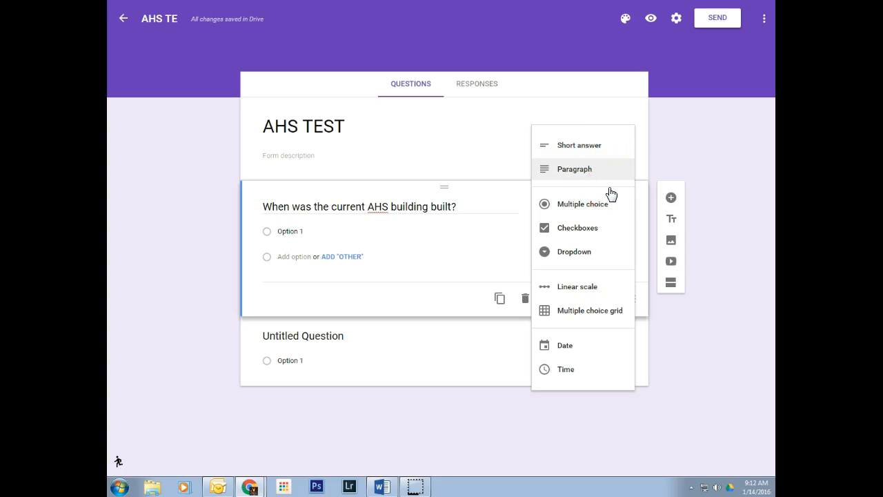
left_click(602, 152)
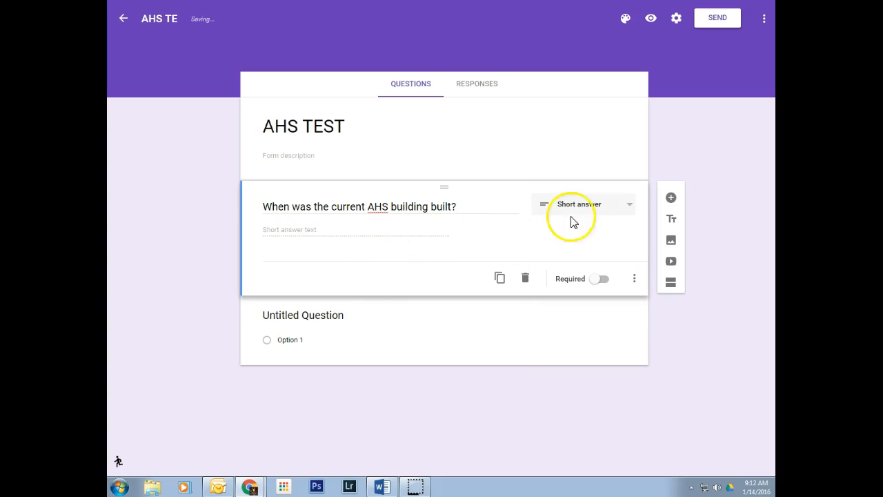
Add a multiple-choice question reading "What is the AHS school mascot?" below the building question.
left_click(672, 200)
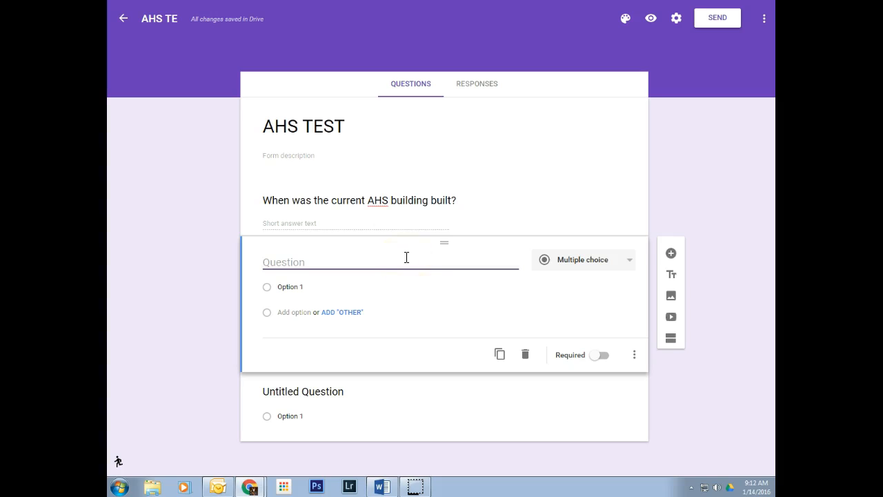
type("What is the AHS S")
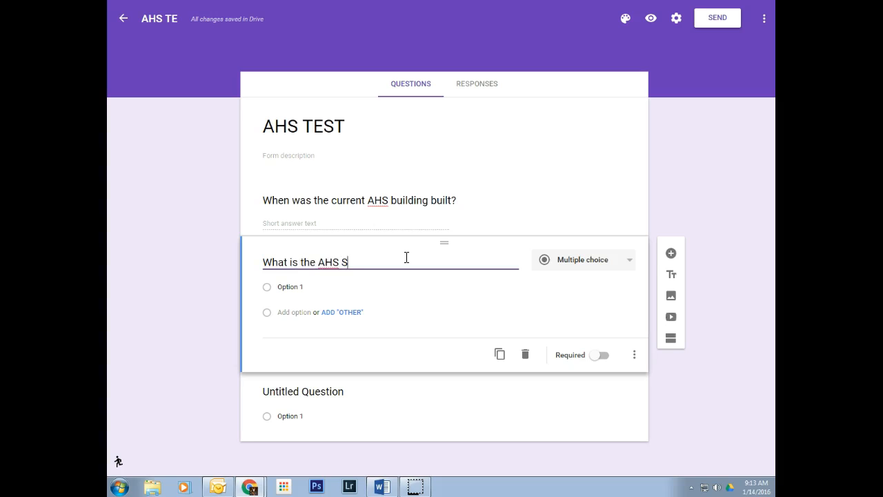
key("BackSpace")
type("school mascot?")
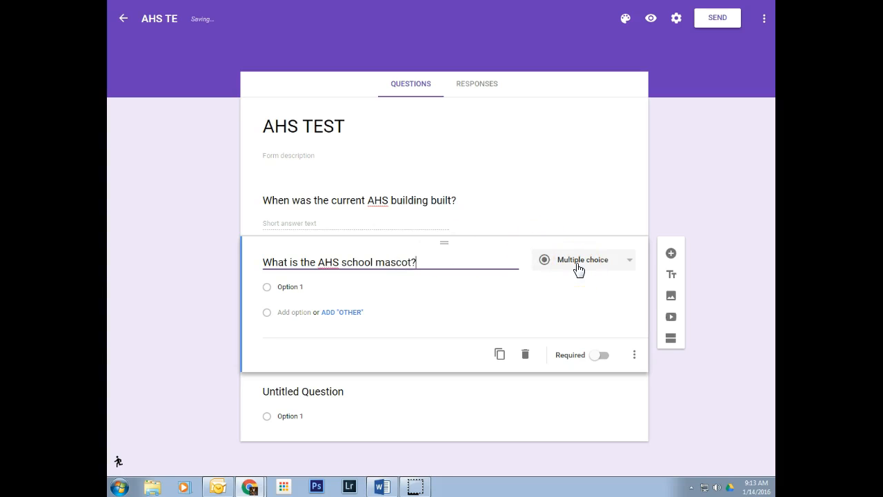
Give the mascot question the answer options Raven, Trojan and Lion, without an "Other" option.
left_click(306, 287)
type("Raven")
left_click(321, 311)
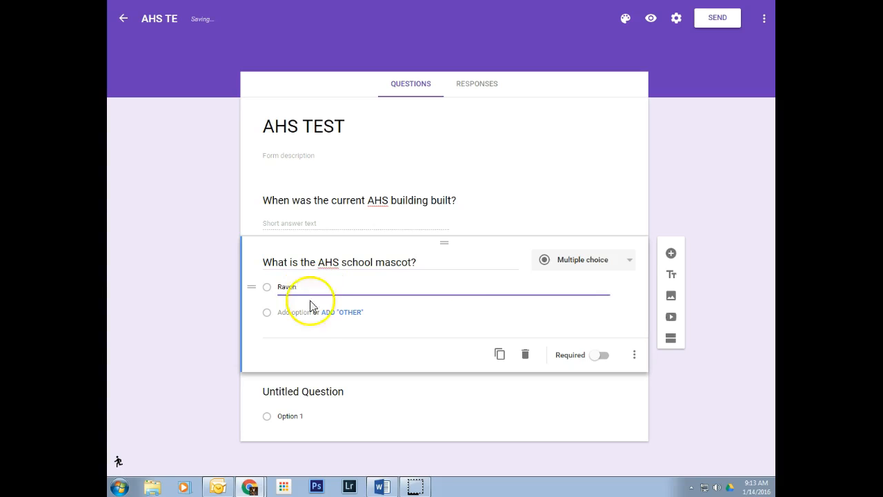
left_click(319, 315)
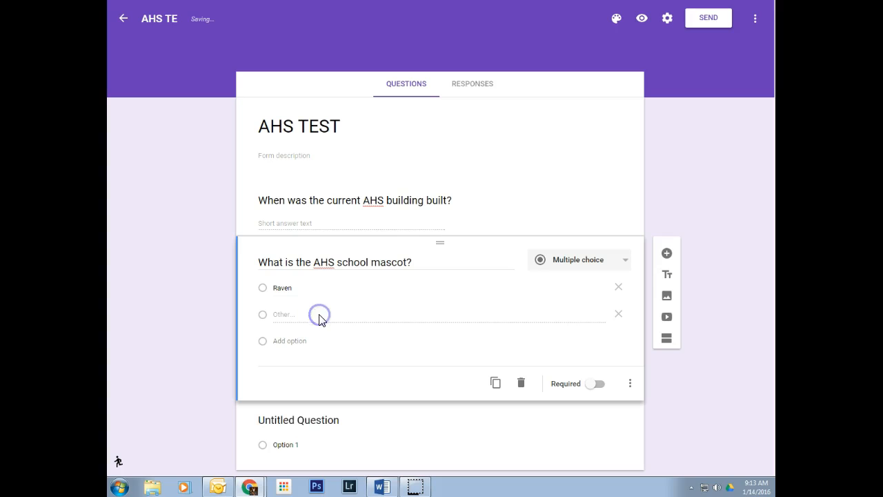
left_click(290, 341)
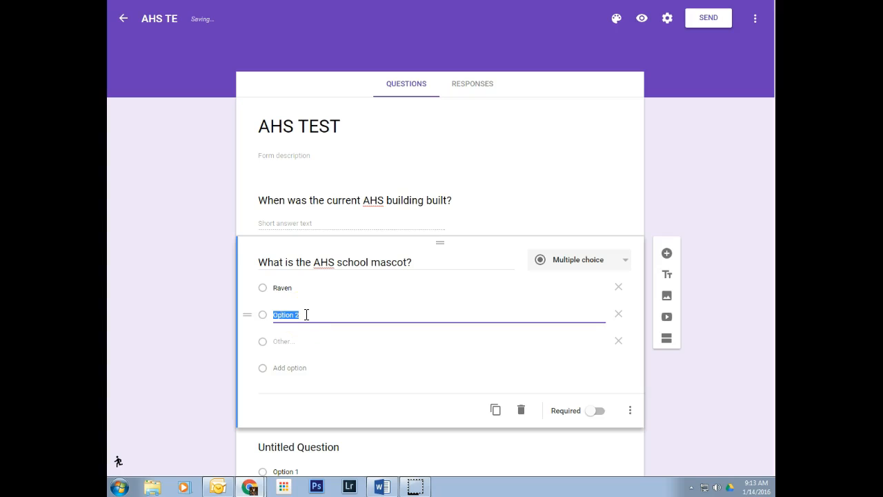
type("Trojan")
left_click(285, 339)
left_click(289, 368)
type("Lion")
left_click(310, 393)
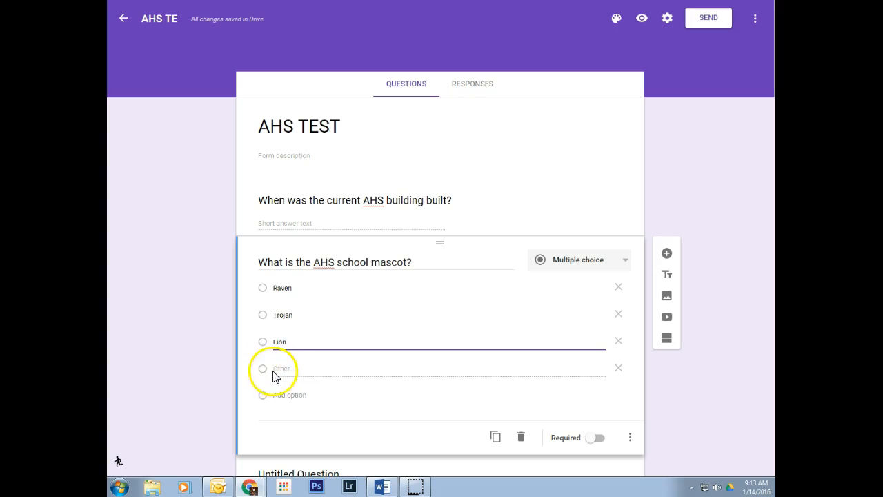
left_click(619, 370)
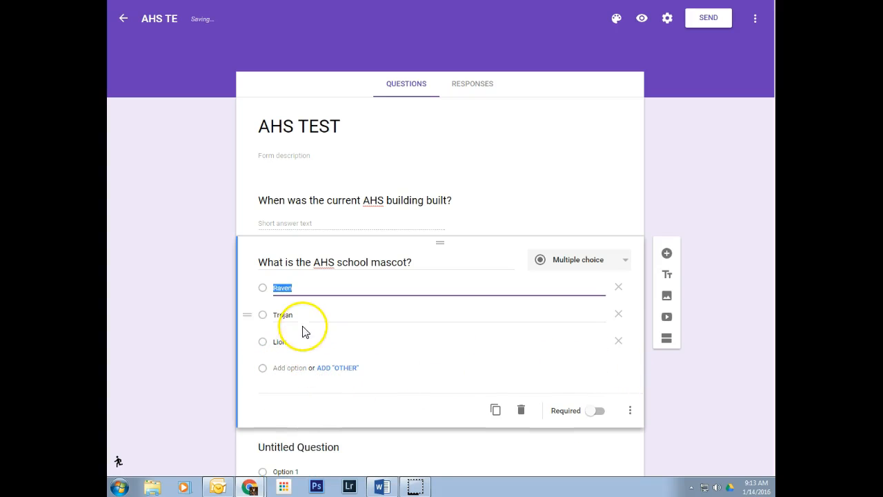
Add the multiple-choice question "Who is the principal of AHS?" and enter two staff names as its first answer options.
left_click(666, 256)
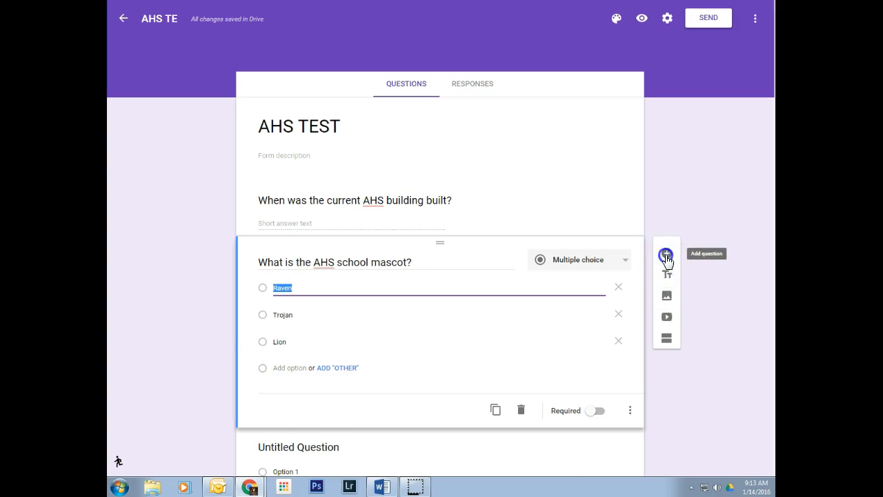
type("Who is the principal of AHS?")
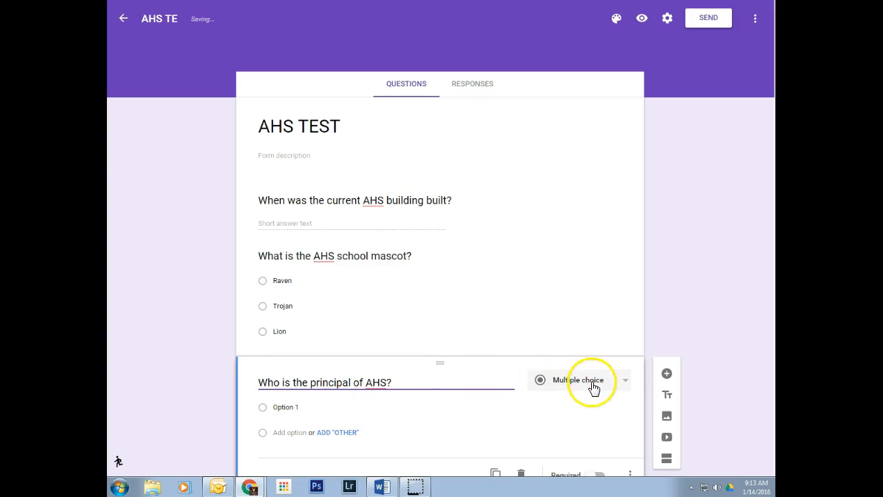
left_click(301, 407)
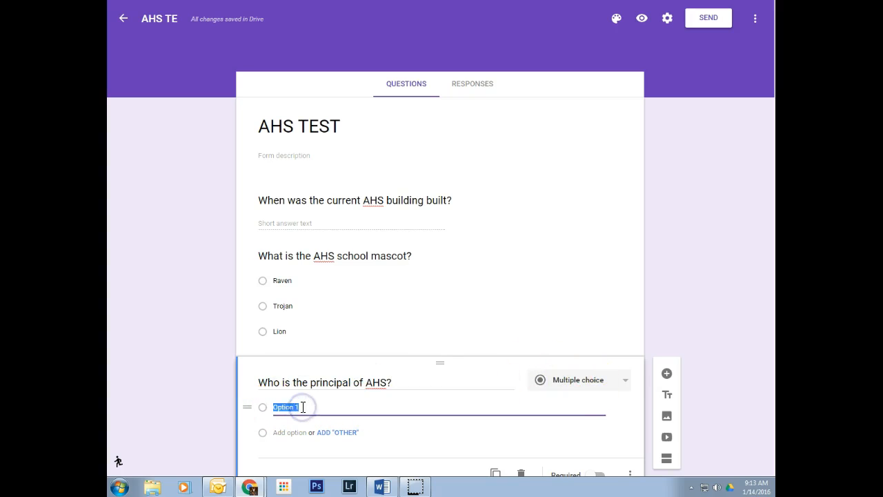
type("Mr. Zimmerman")
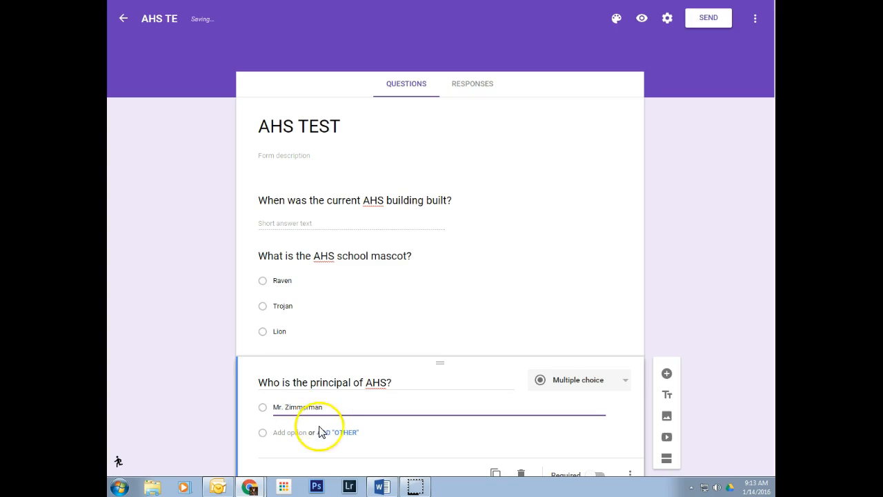
left_click(288, 440)
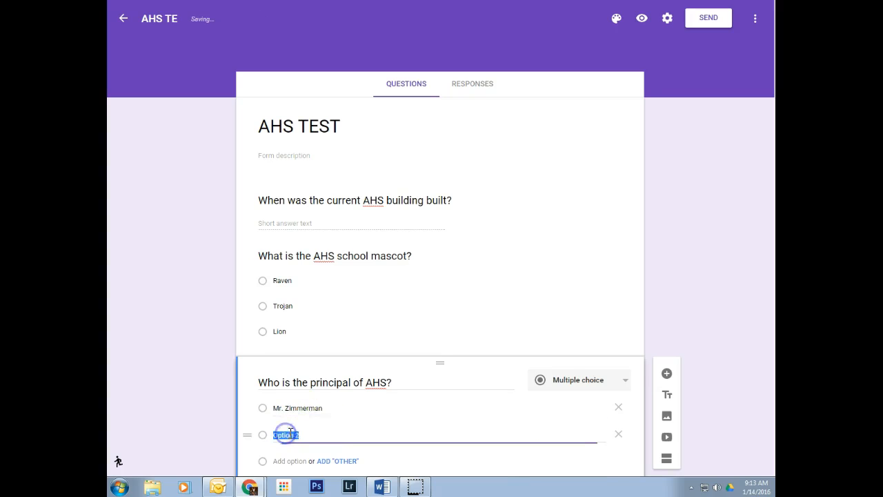
type("M")
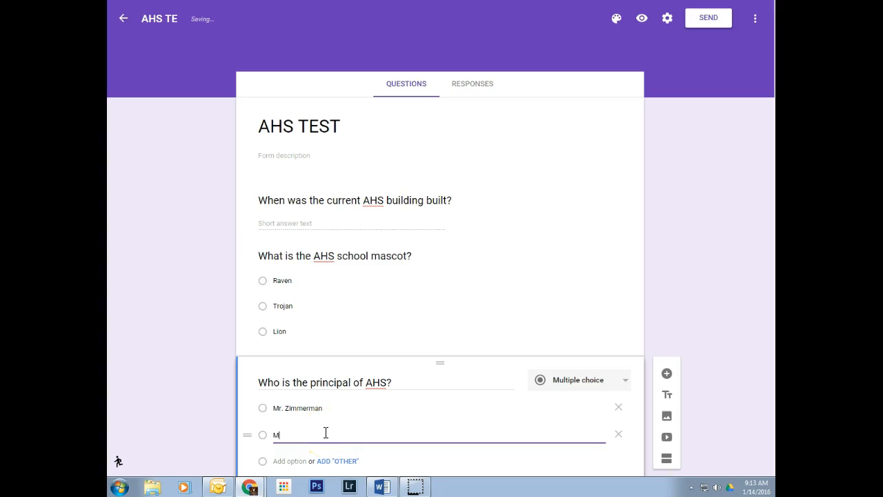
type("rs Herren")
Add a third staff name as an answer option to the principal question, without an "Other" option.
left_click(338, 461)
left_click(299, 416)
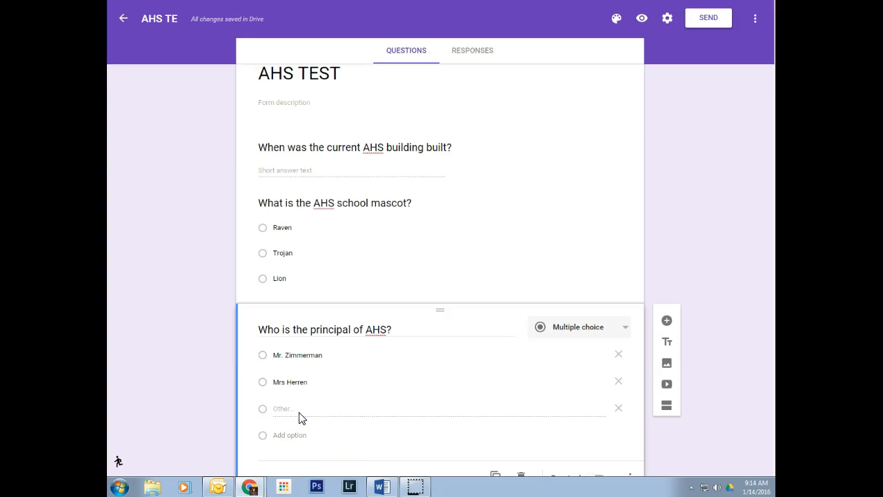
left_click(269, 409)
left_click(292, 436)
left_click(283, 413)
left_click(267, 409)
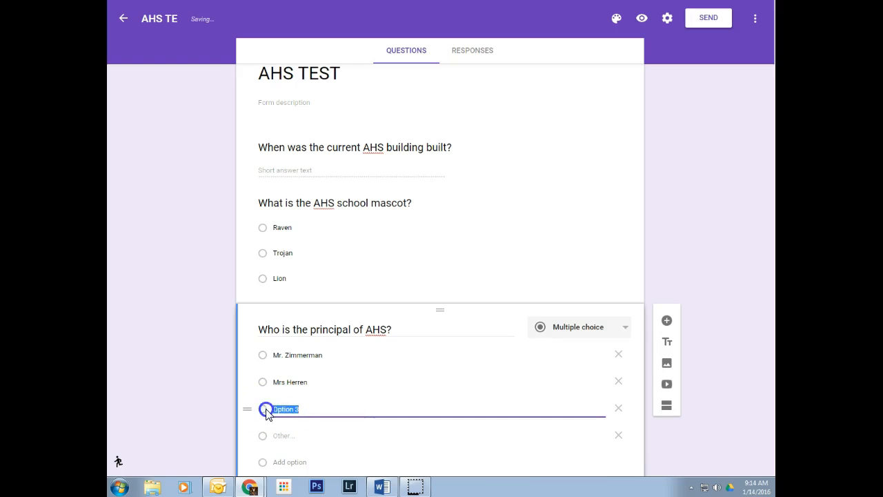
type("Roge")
key("BackSpace")
type("Mr. Lee")
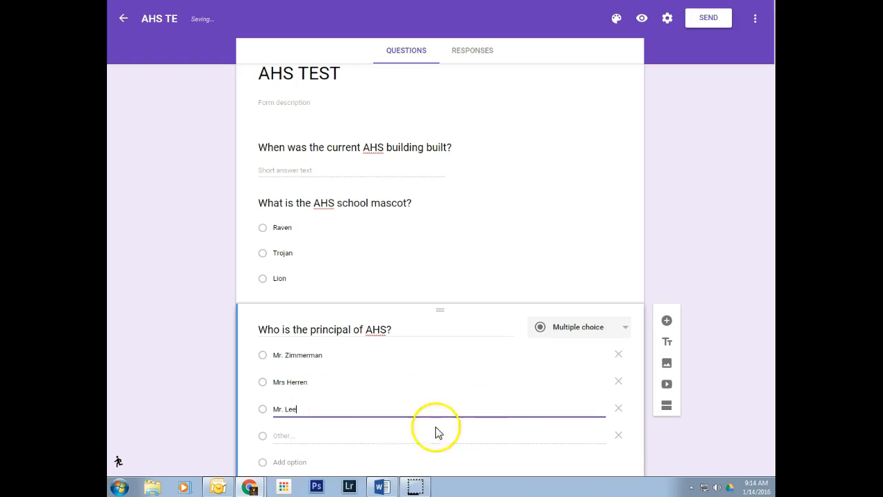
left_click(618, 435)
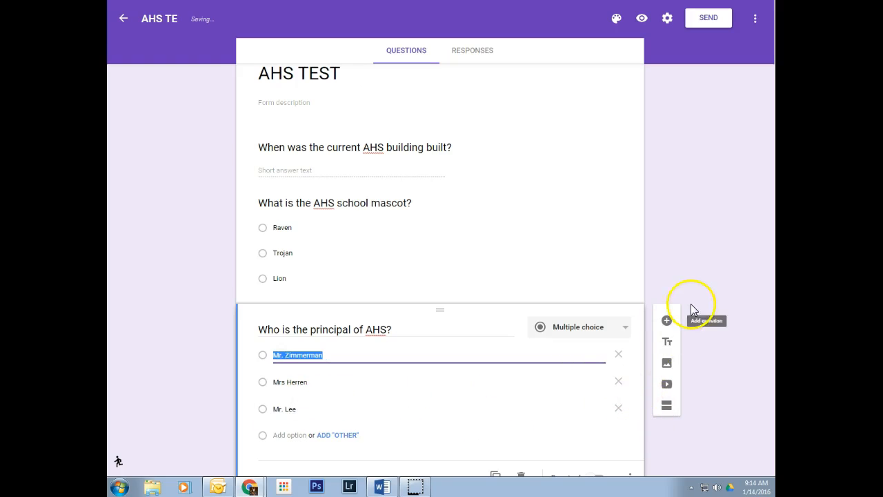
left_click(667, 321)
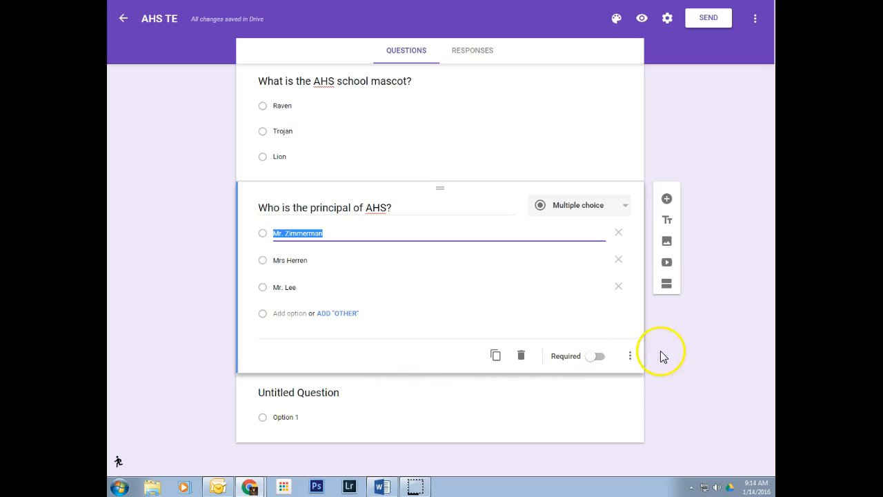
scroll(698, 339, "up", 2)
scroll(698, 334, "up", 1)
scroll(701, 314, "down", 1)
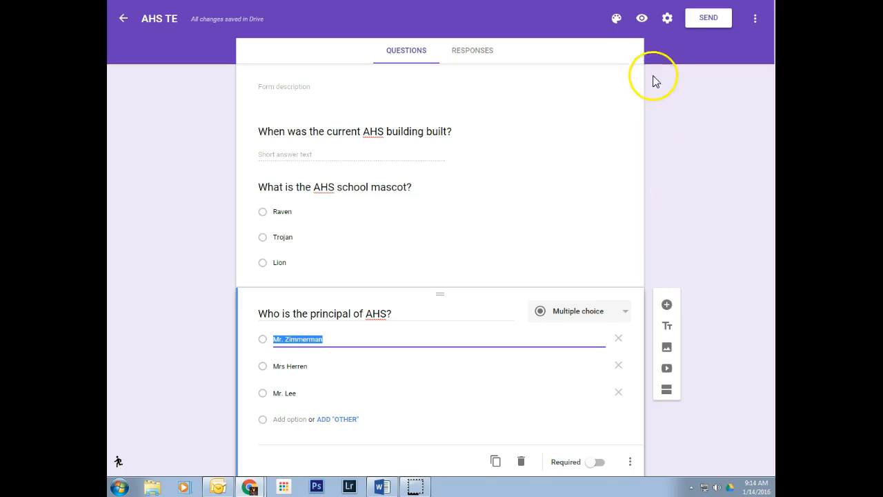
Try red as the form's theme color, and set the theme to blue instead.
left_click(618, 27)
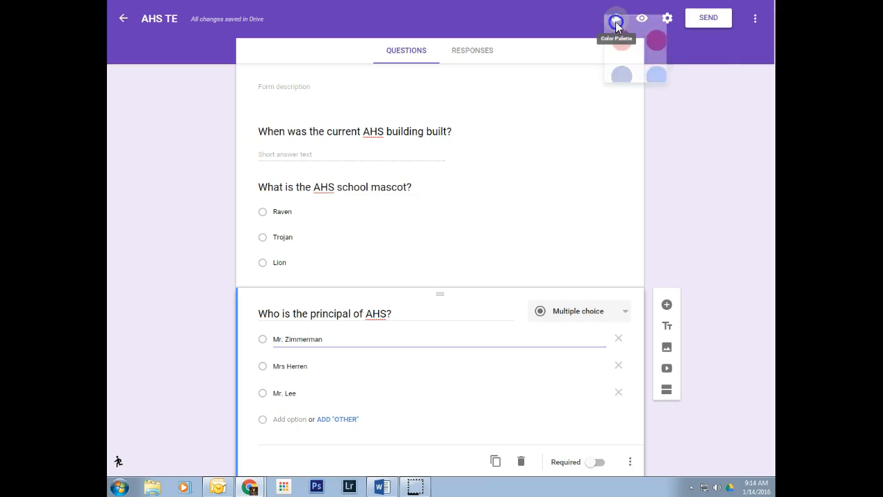
left_click(624, 57)
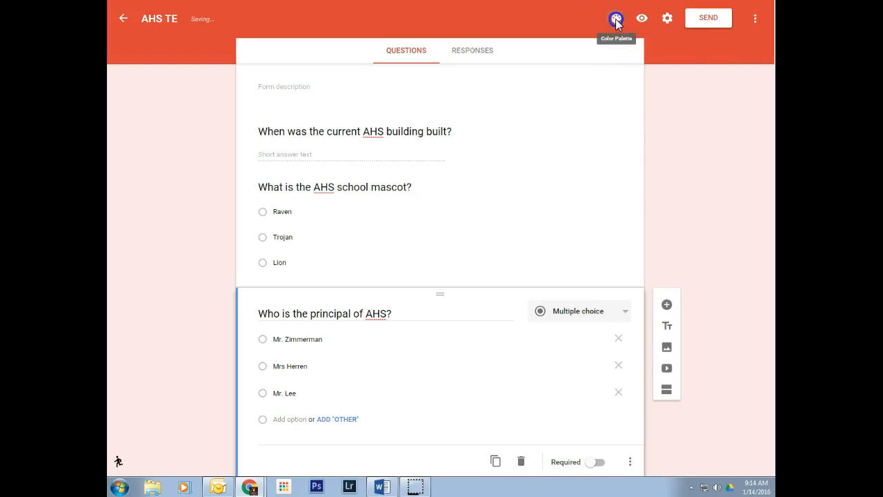
left_click(617, 19)
left_click(658, 94)
left_click(621, 26)
left_click(621, 27)
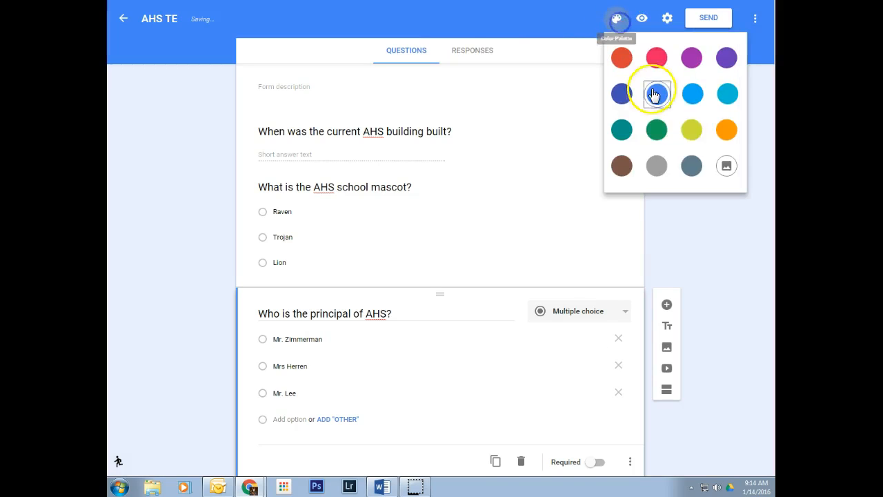
Try lime as the form's theme color.
left_click(689, 127)
left_click(618, 22)
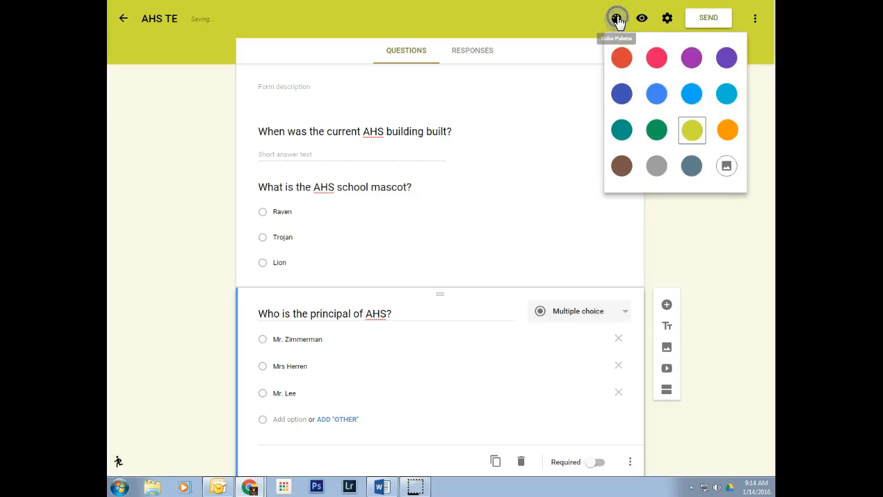
Browse the theme images for Birthday and Travel, and apply the rocky river photo from Travel as the form's theme.
left_click(729, 174)
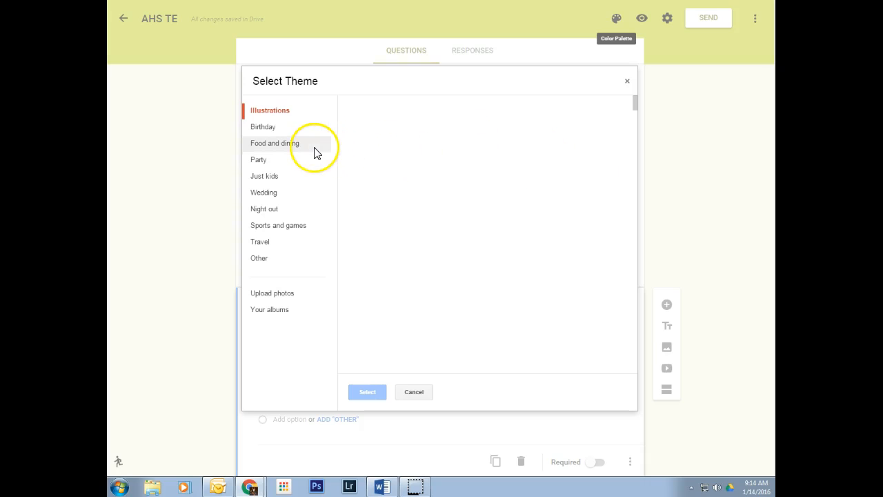
left_click(267, 127)
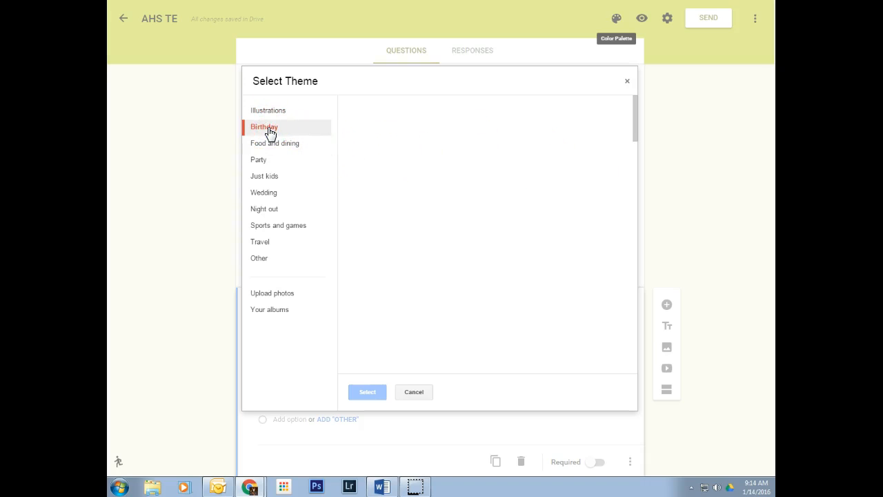
scroll(483, 228, "down", 5)
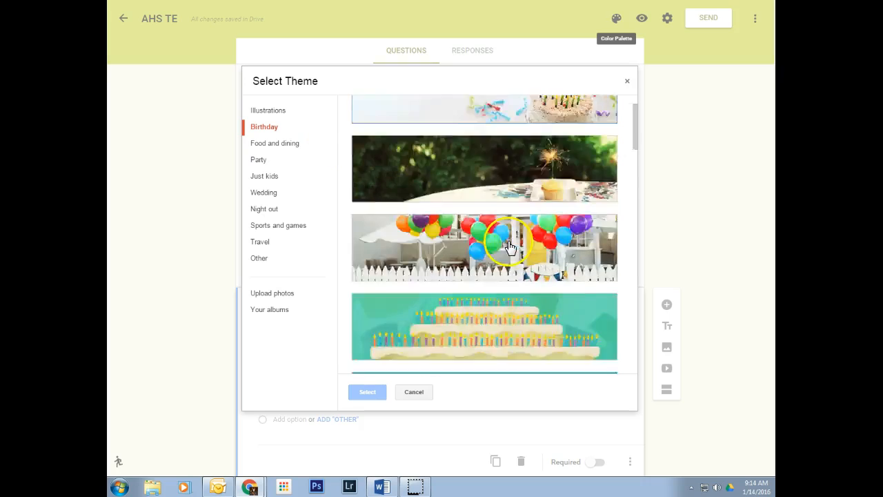
scroll(510, 245, "down", 5)
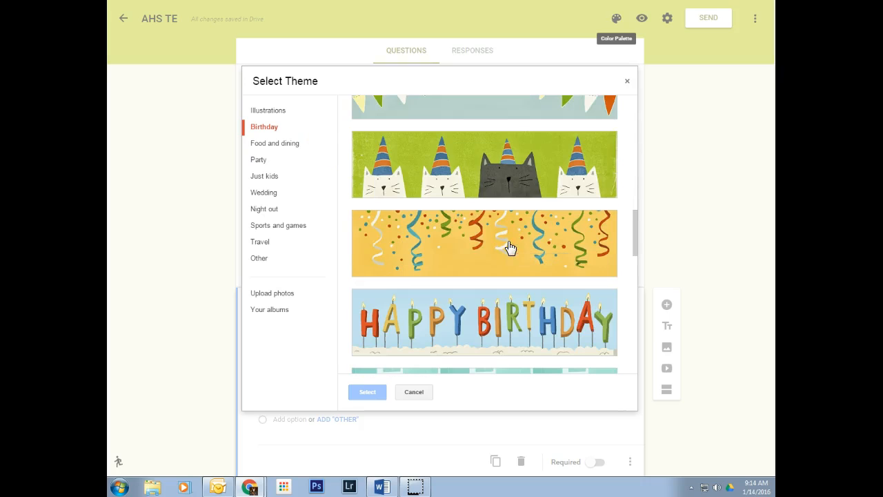
left_click(263, 241)
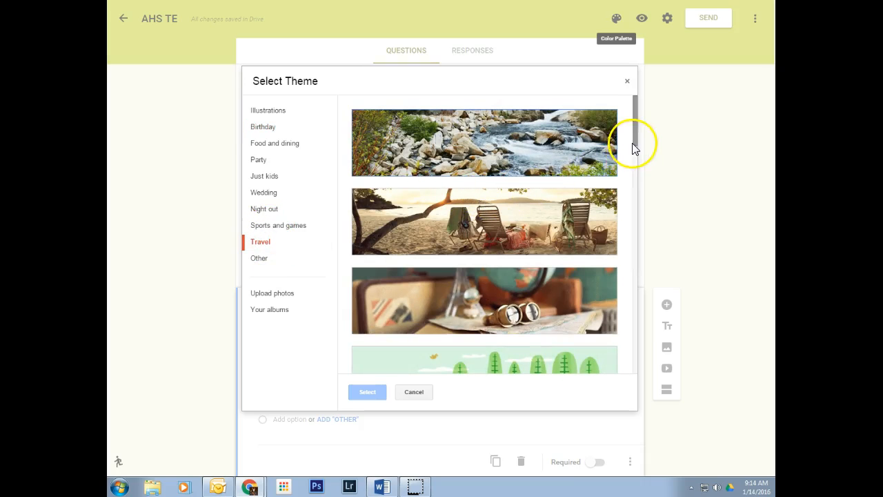
mouse_move(634, 133)
left_mouse_down()
mouse_move(644, 253)
mouse_move(649, 140)
left_mouse_up()
left_click(522, 116)
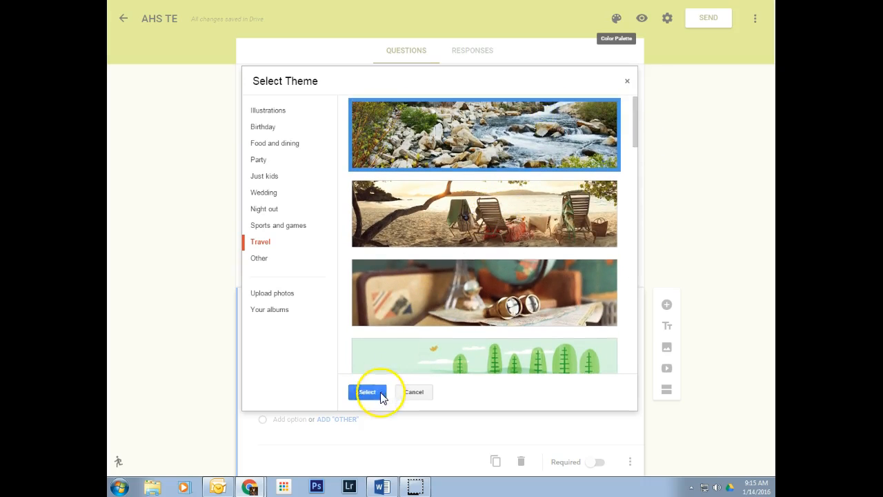
left_click(368, 392)
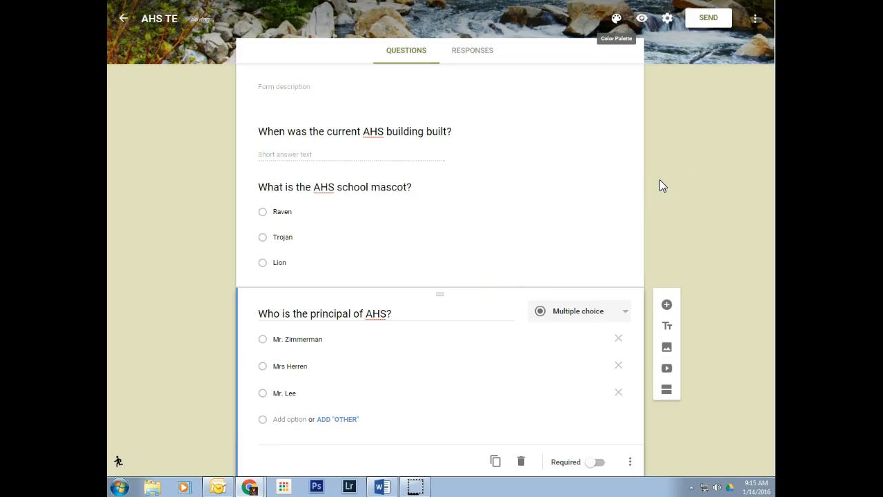
Review the themed form in the editor and in preview, checking its header image and all questions.
scroll(717, 181, "up", 1)
left_click(677, 178)
scroll(686, 156, "down", 2)
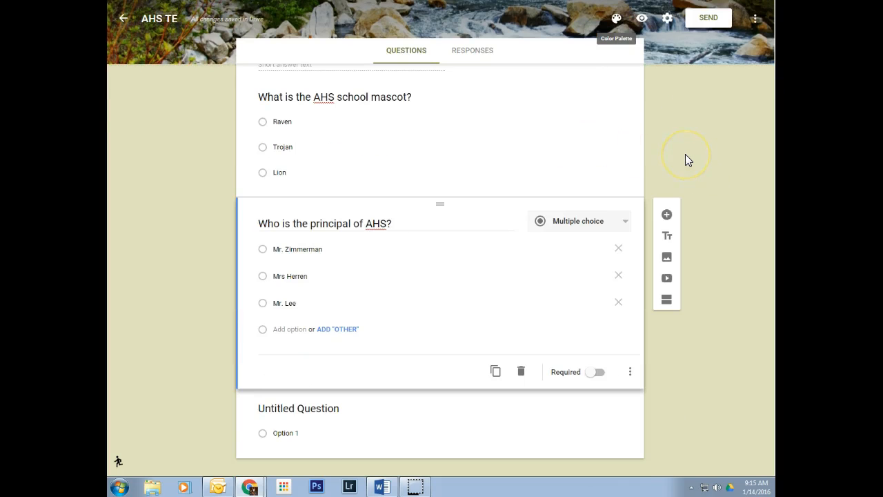
scroll(686, 157, "up", 2)
left_click(688, 162)
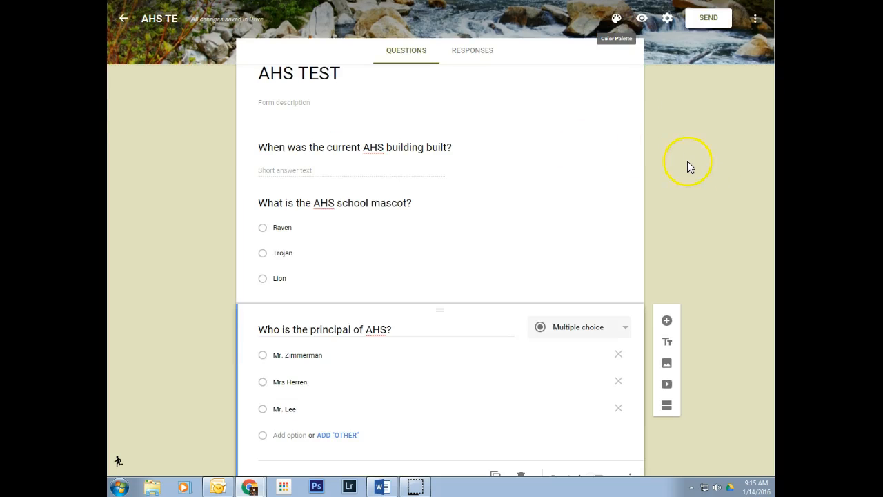
left_click(641, 19)
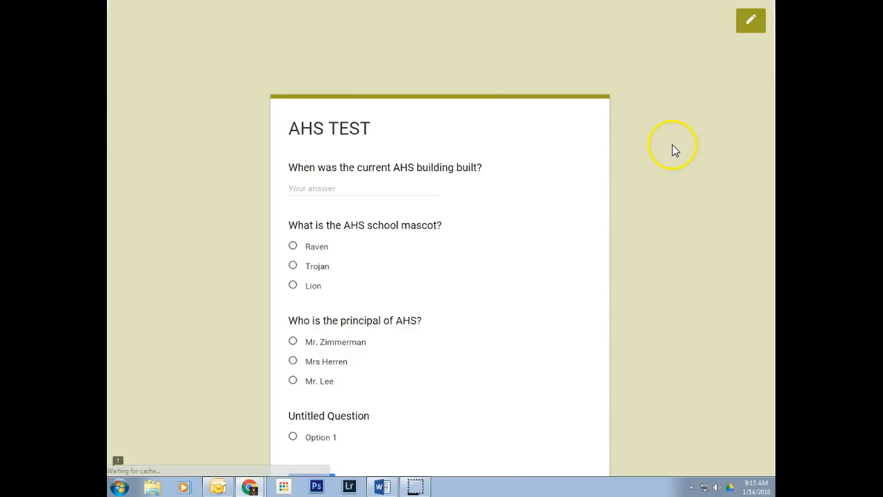
scroll(587, 245, "down", 2)
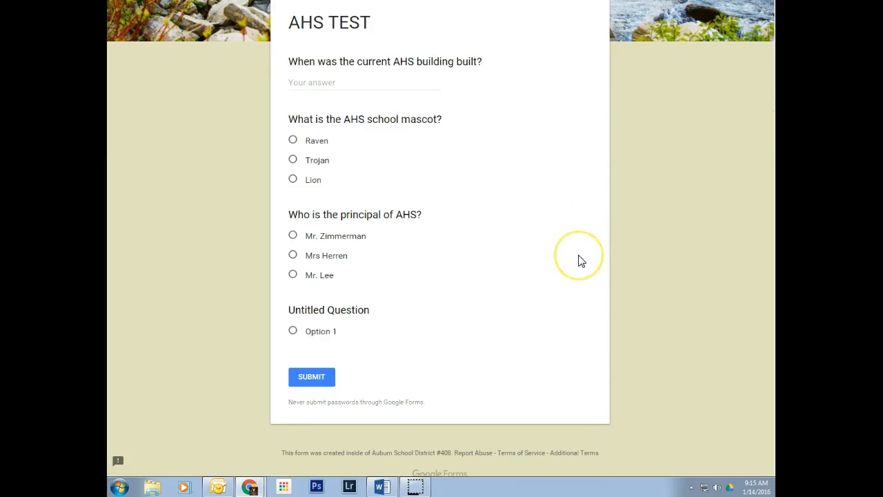
scroll(580, 260, "up", 1)
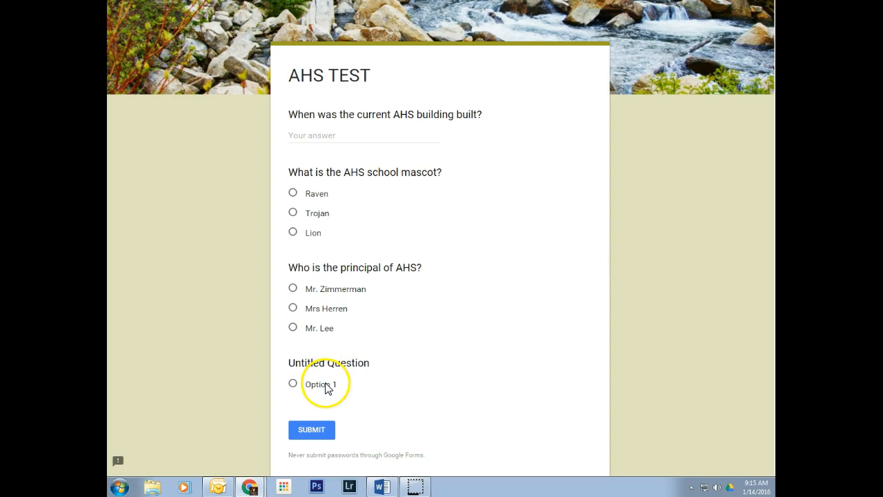
scroll(641, 55, "up", 1)
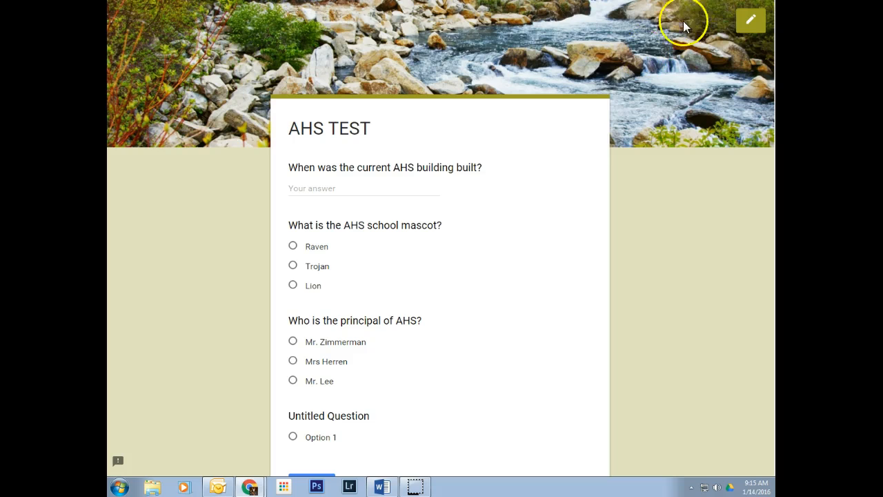
Return to editing the form and delete the blank "Untitled Question" at the end.
left_click(754, 26)
scroll(616, 214, "down", 2)
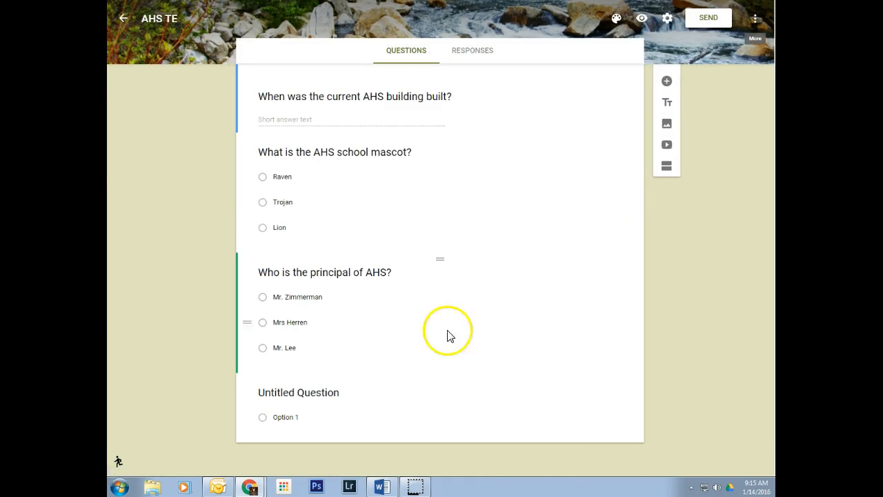
left_click(336, 412)
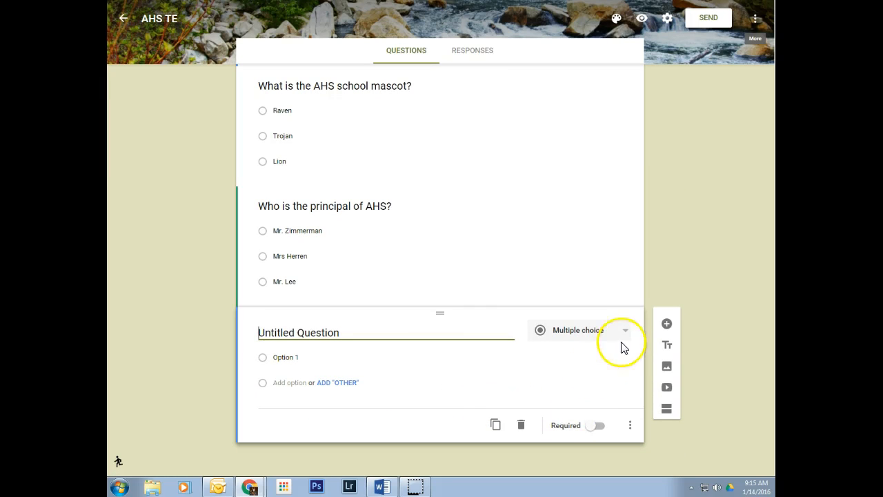
left_click(522, 426)
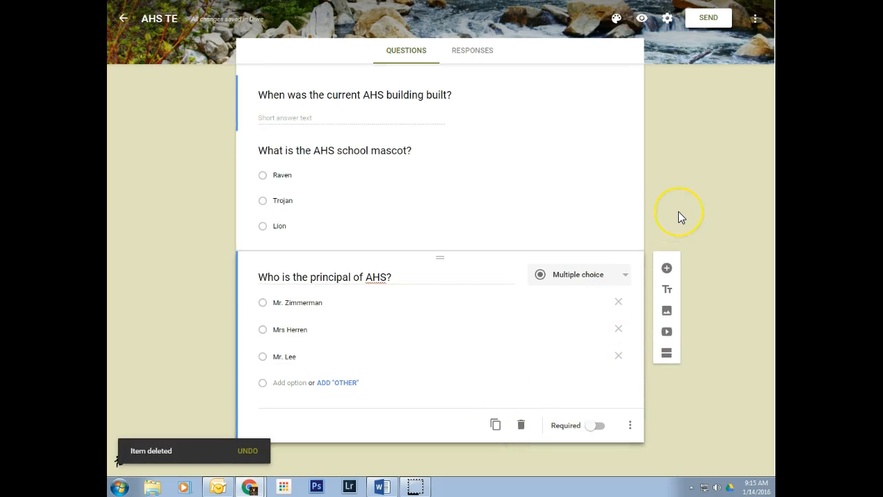
Preview the AHS TEST form again and copy the web address of the preview page.
scroll(678, 218, "up", 1)
scroll(678, 218, "down", 1)
scroll(678, 217, "up", 2)
left_click(647, 24)
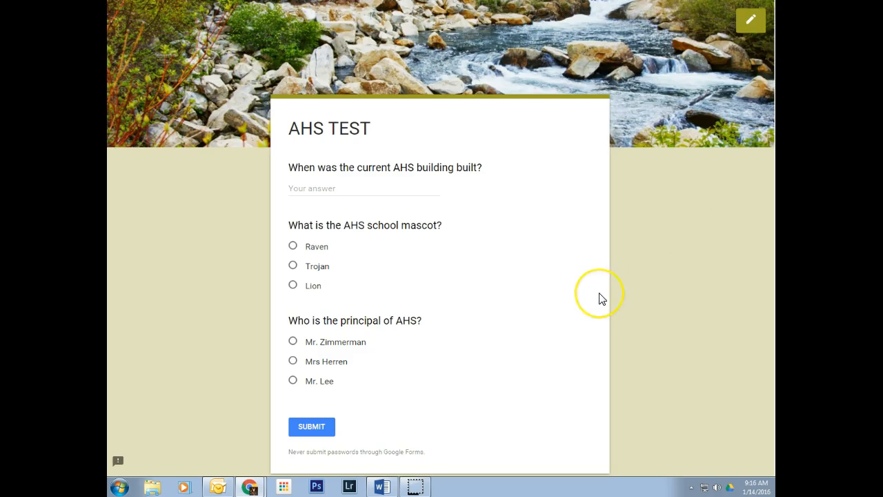
scroll(599, 299, "down", 1)
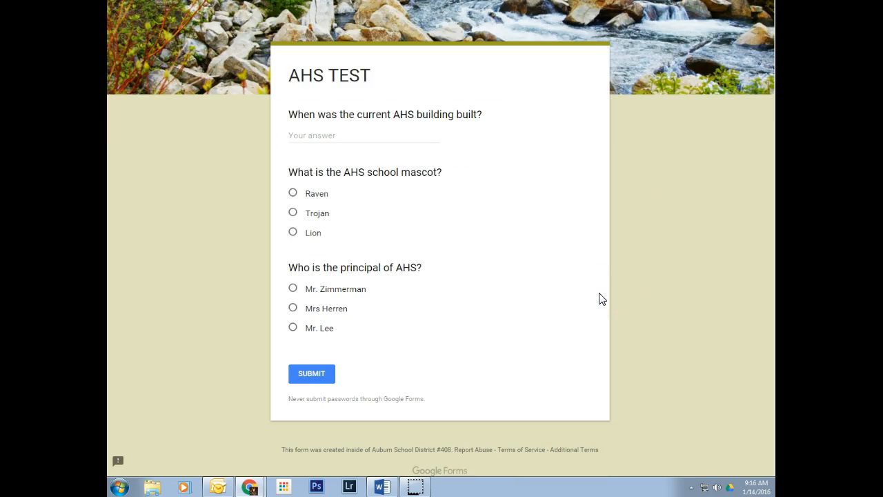
scroll(599, 298, "up", 1)
left_click(563, 249)
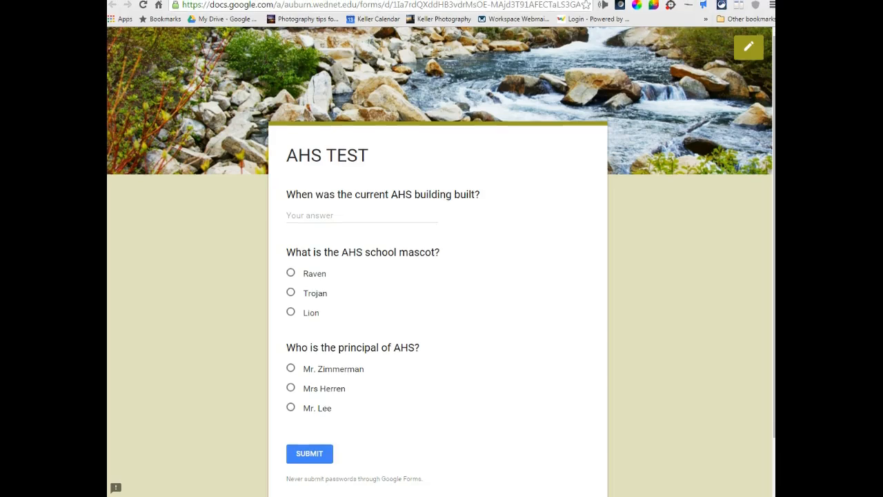
left_click(440, 6)
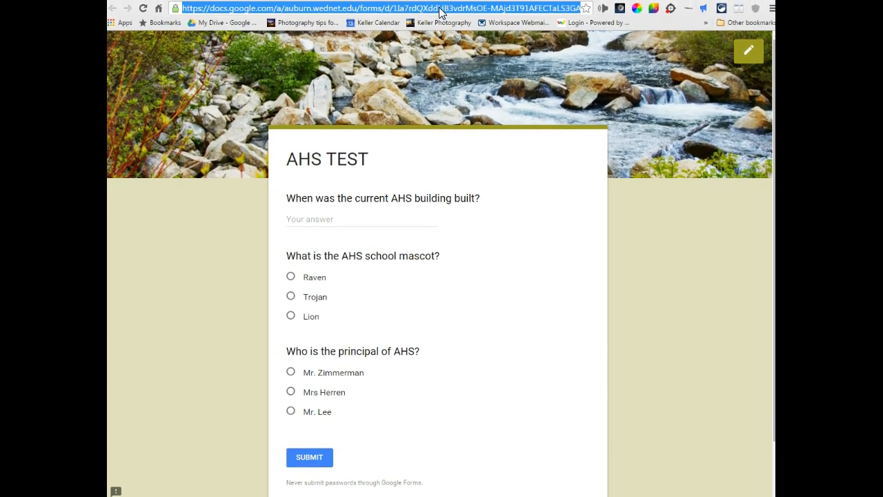
right_click(439, 9)
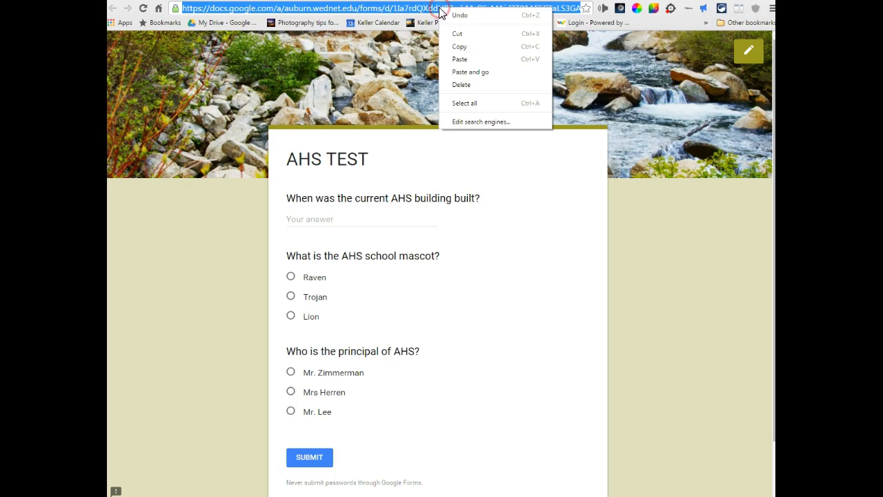
left_click(459, 47)
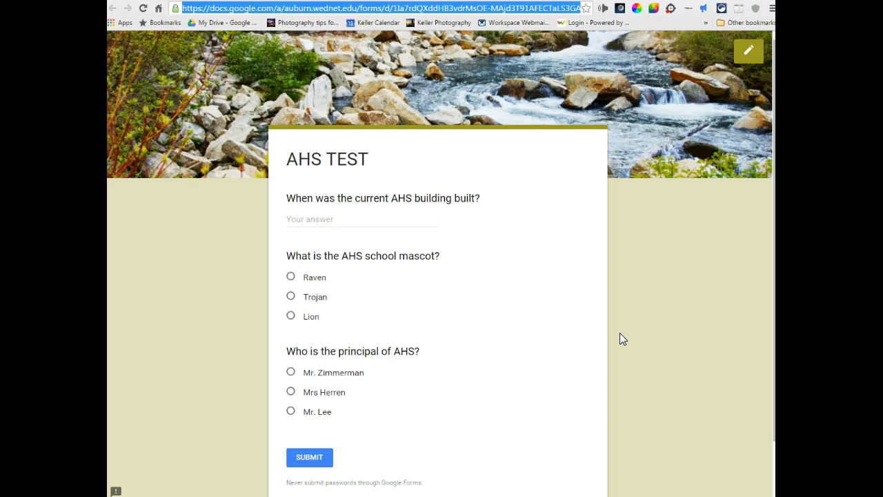
Switch to Google Classroom and open the teacher's own test class.
scroll(620, 338, "down", 2)
scroll(619, 338, "up", 2)
left_click(259, 393)
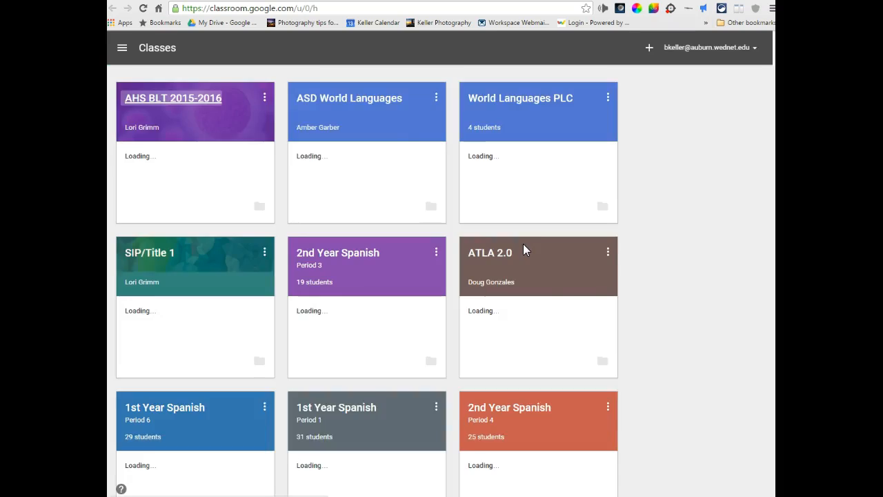
scroll(524, 250, "down", 3)
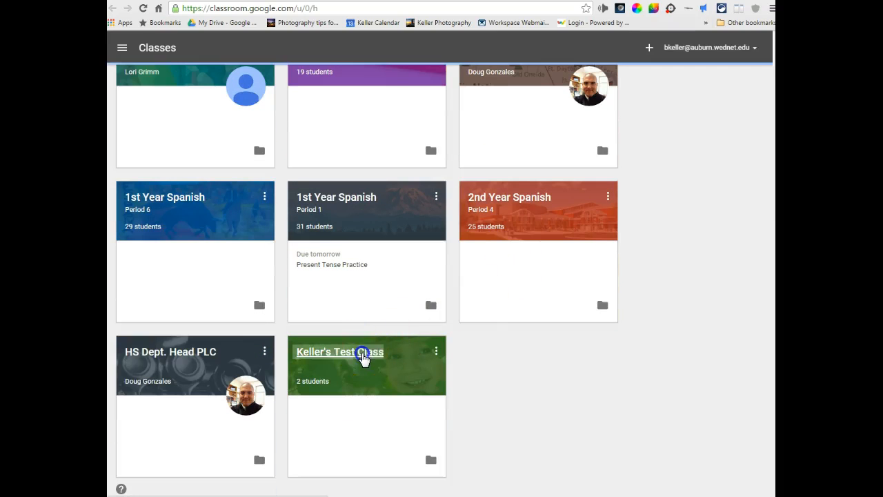
left_click(363, 355)
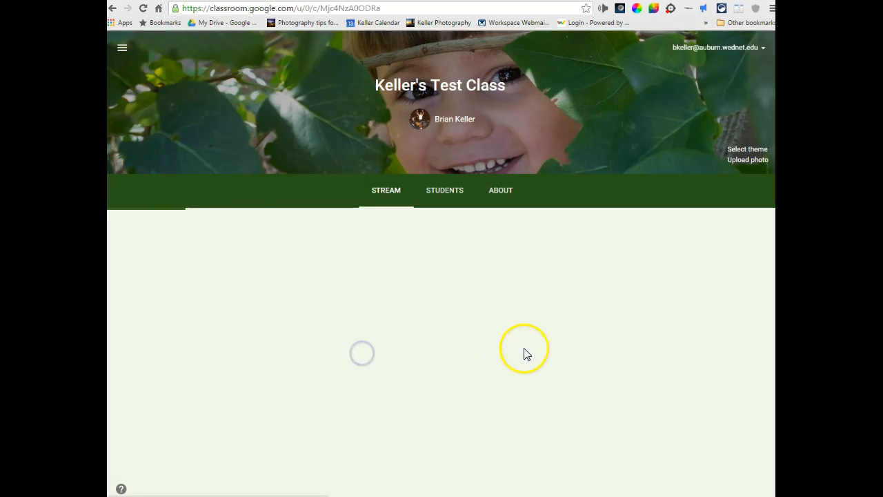
left_click(527, 277)
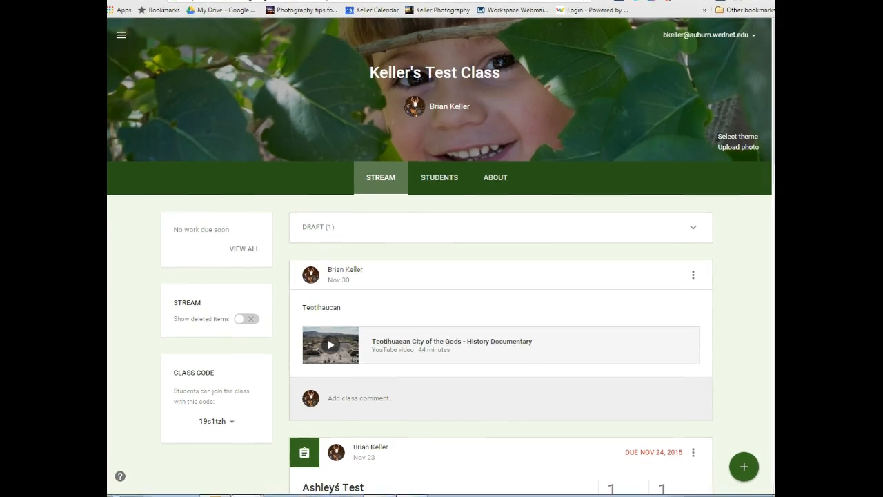
Create a new assignment in the test class with the title "AHS TEST".
mouse_move(743, 470)
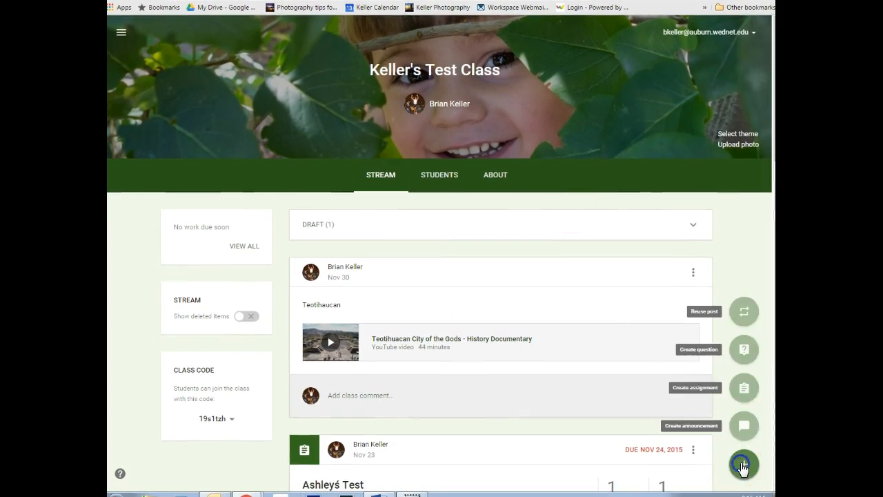
left_click(744, 388)
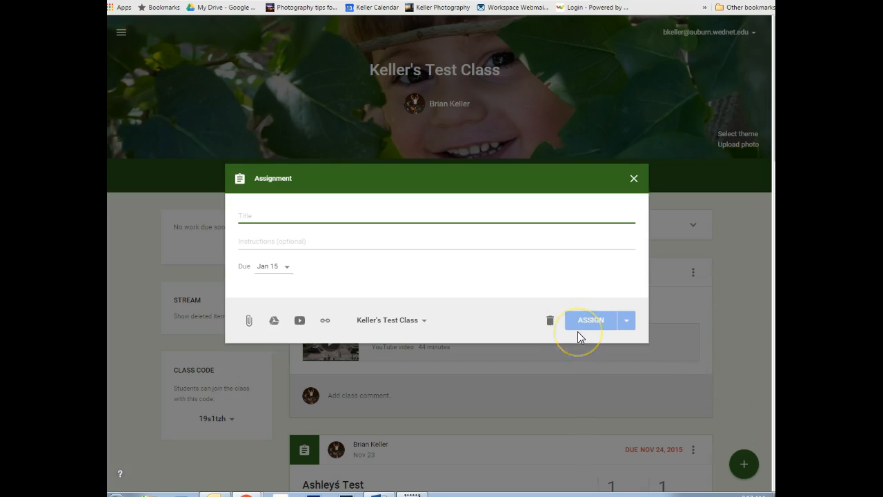
type("AHS TEST")
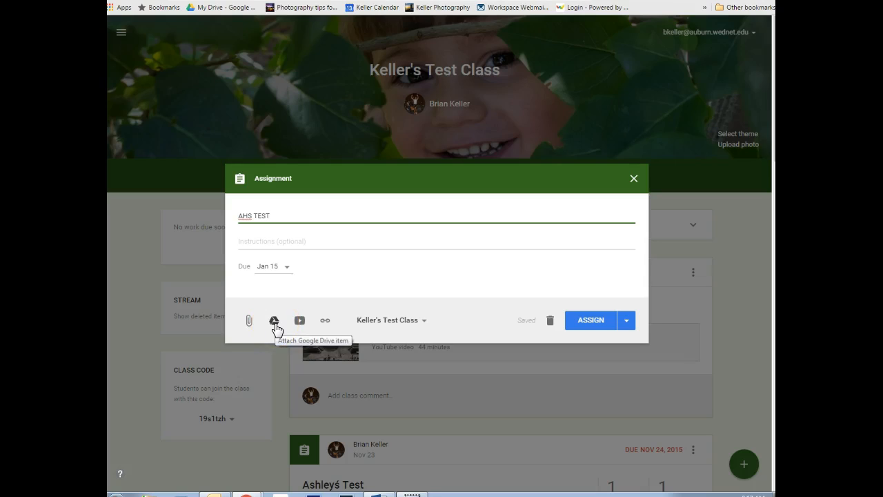
Attach the copied form address to the AHS TEST assignment as a link.
left_click(324, 322)
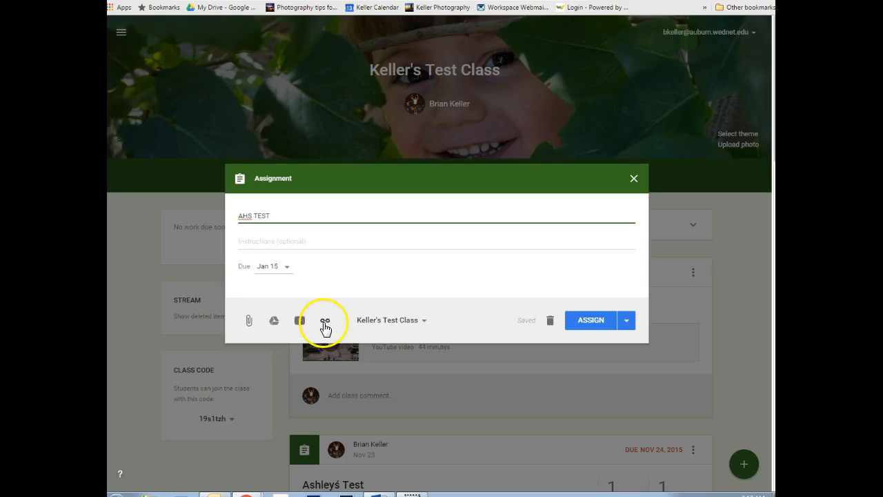
left_click(325, 324)
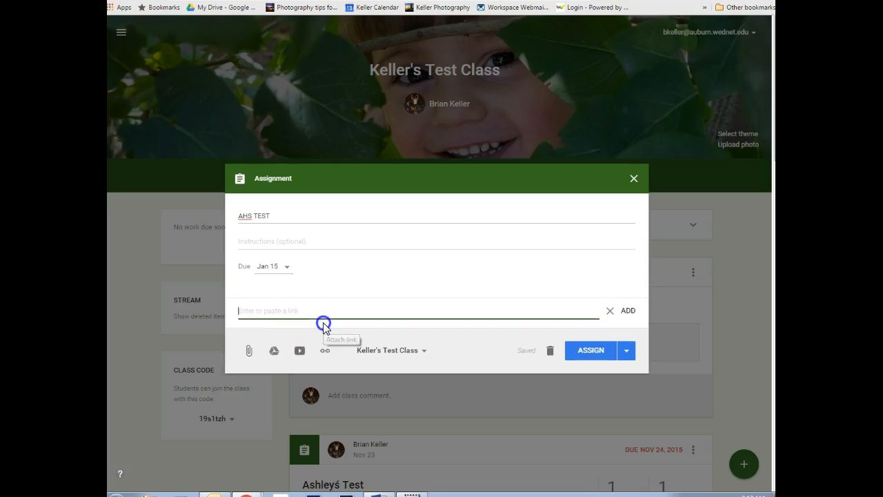
left_click(293, 311)
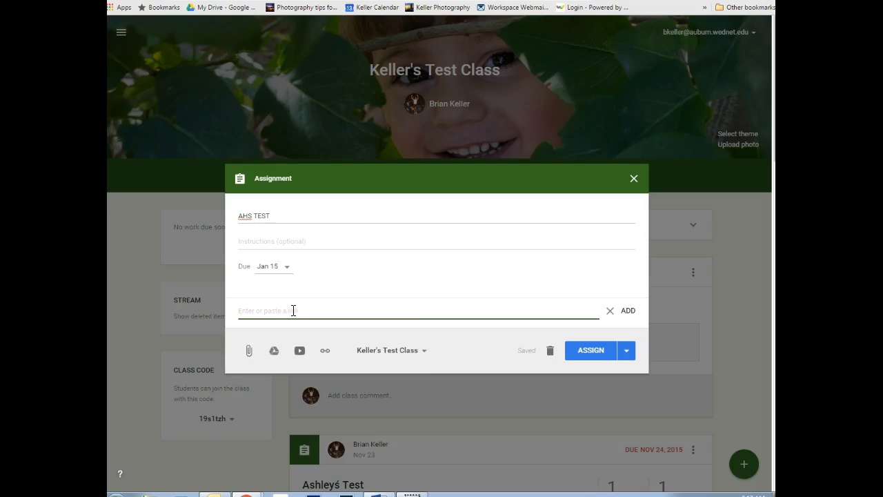
right_click(293, 310)
left_click(327, 375)
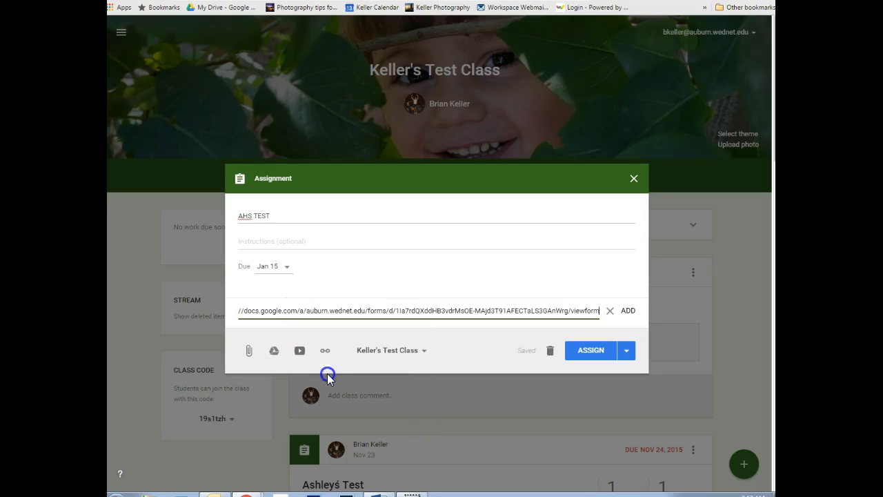
left_click(628, 312)
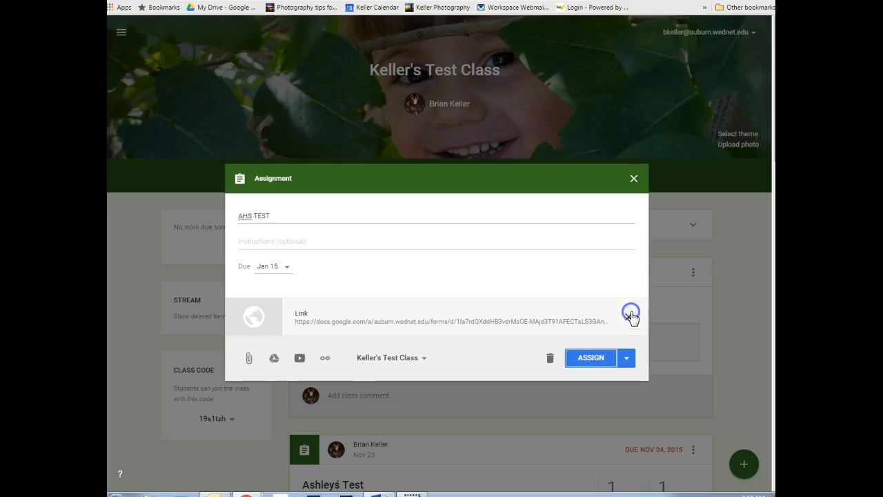
Assign the AHS TEST assignment to the test class and check its post in the class stream.
left_click(596, 357)
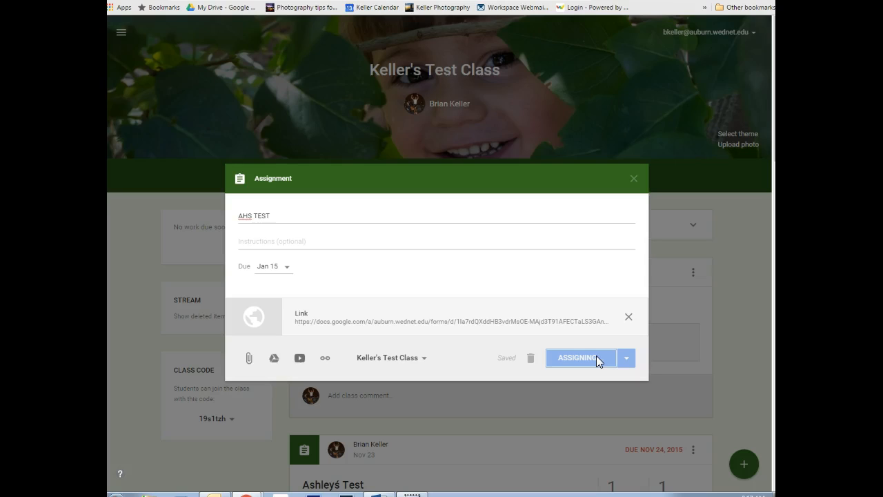
scroll(517, 296, "down", 2)
scroll(519, 293, "down", 1)
scroll(504, 252, "up", 2)
scroll(503, 254, "down", 2)
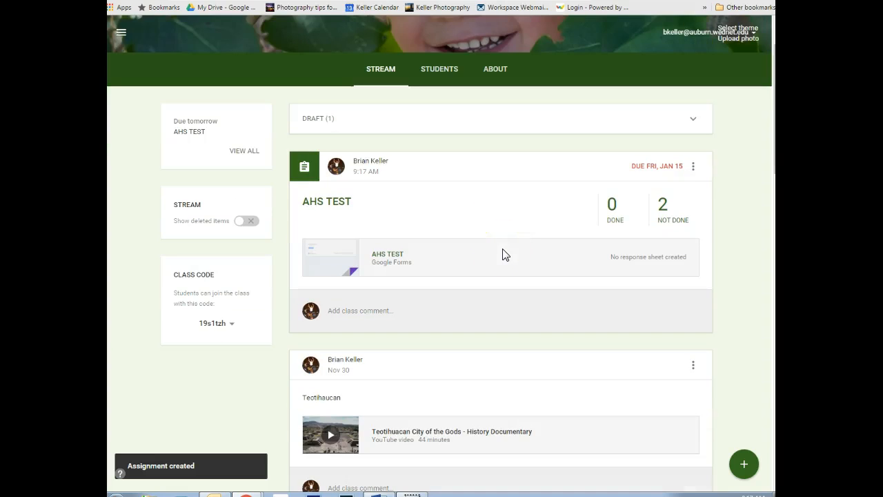
Open the form attached to the AHS TEST assignment and submit it with 2015, Trojan and the first principal option as answers.
left_click(390, 255)
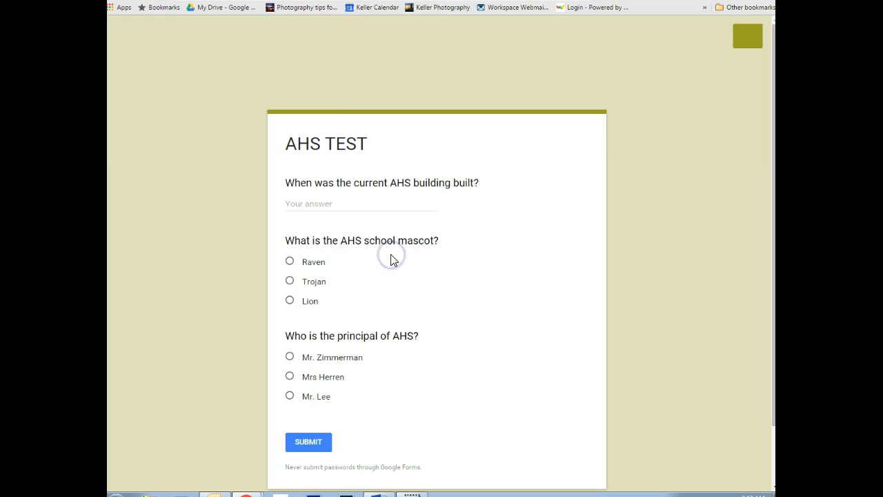
scroll(583, 278, "down", 1)
scroll(581, 279, "up", 1)
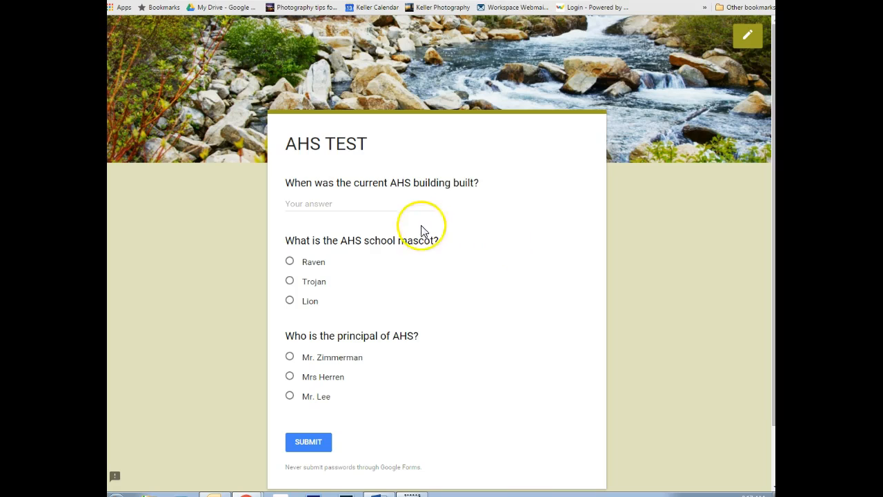
left_click(370, 205)
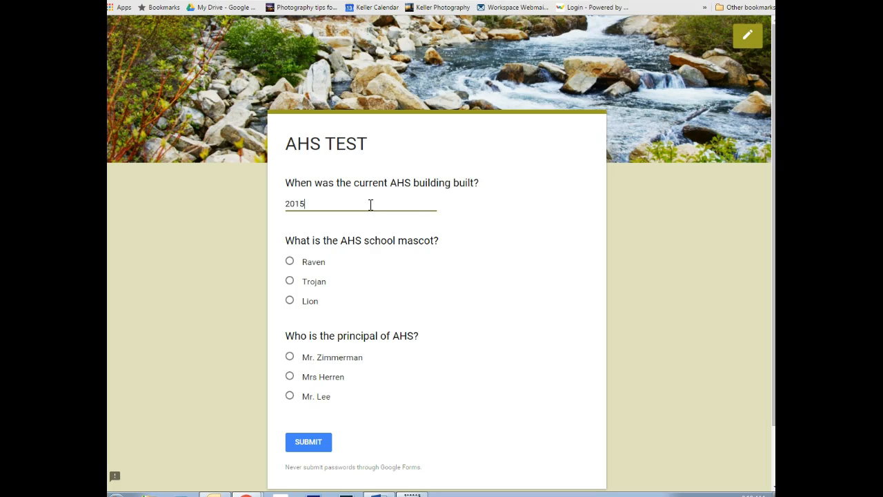
left_click(290, 282)
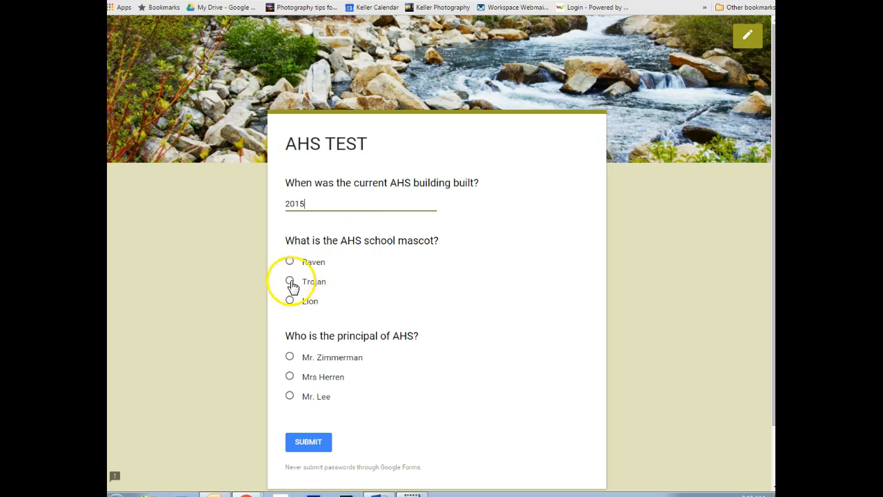
left_click(290, 357)
left_click(319, 447)
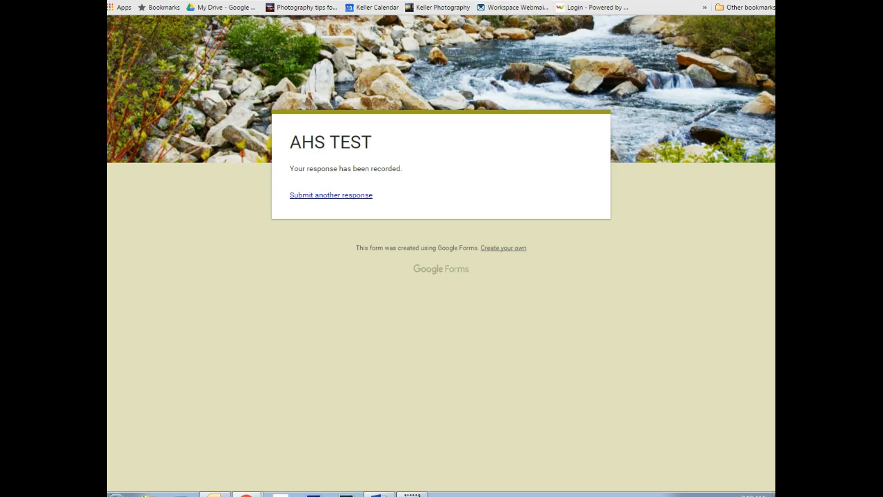
Leave the submitted form and return to the question editor of the AHS TEST form.
left_click(614, 1)
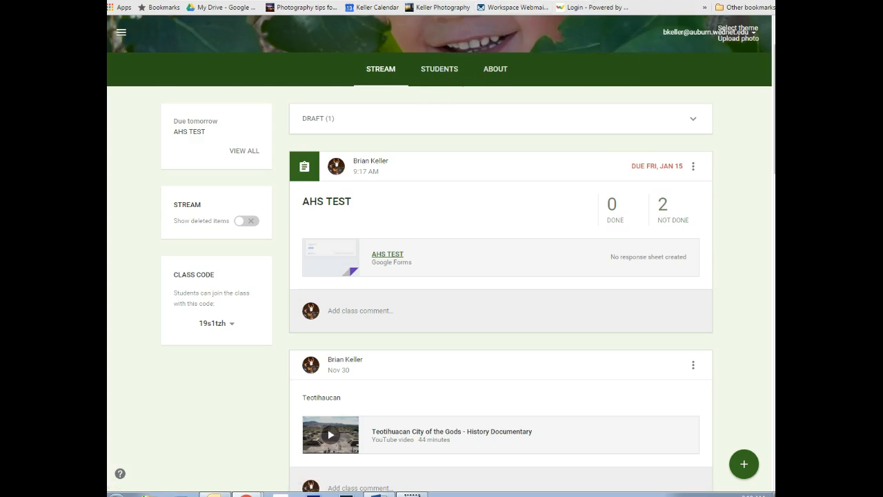
left_click(483, 1)
left_click(413, 1)
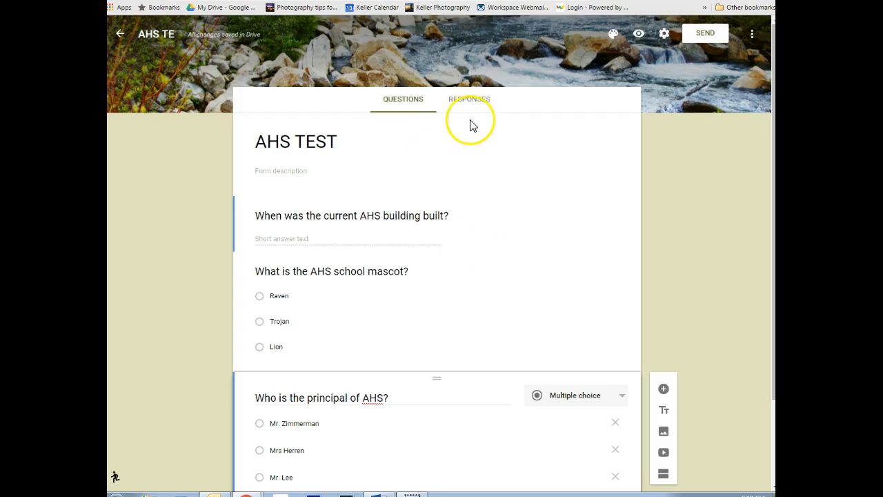
scroll(524, 243, "down", 2)
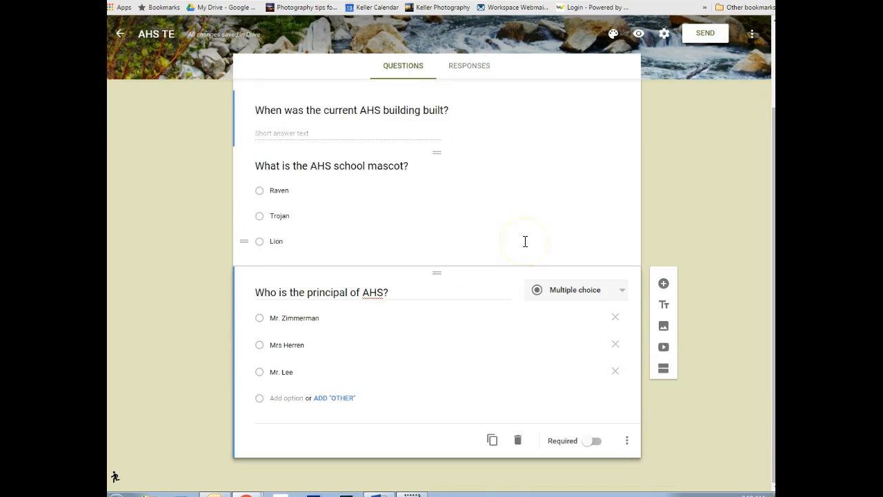
scroll(525, 240, "up", 1)
Examine the AHS TEST form's response summary, including the short answers and the charts for the multiple-choice questions.
left_click(470, 65)
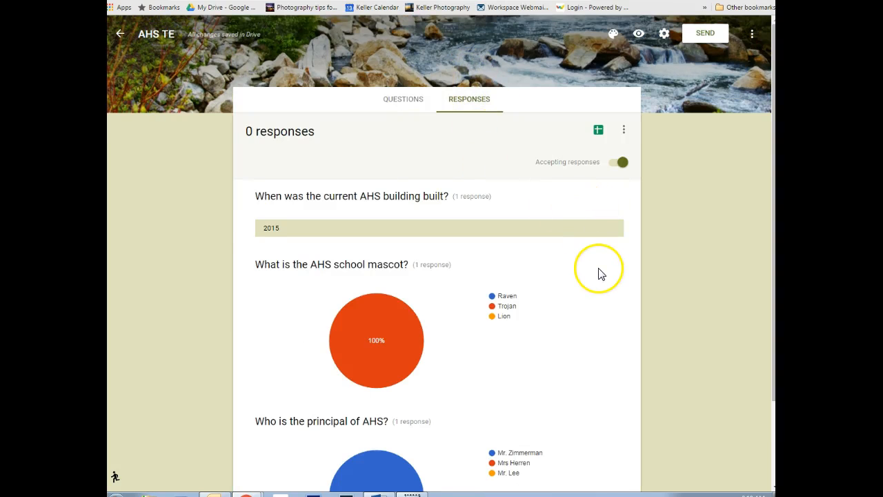
scroll(599, 274, "down", 2)
scroll(597, 268, "down", 1)
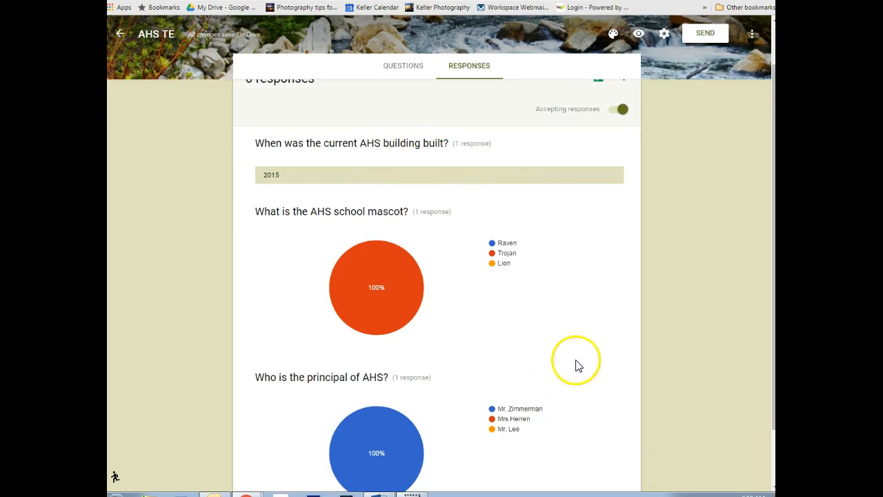
scroll(605, 367, "down", 1)
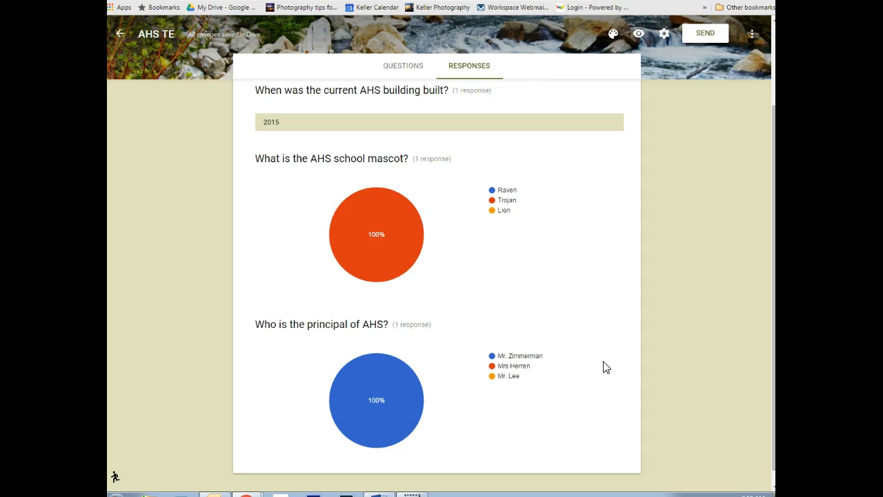
scroll(604, 367, "up", 3)
scroll(604, 367, "down", 2)
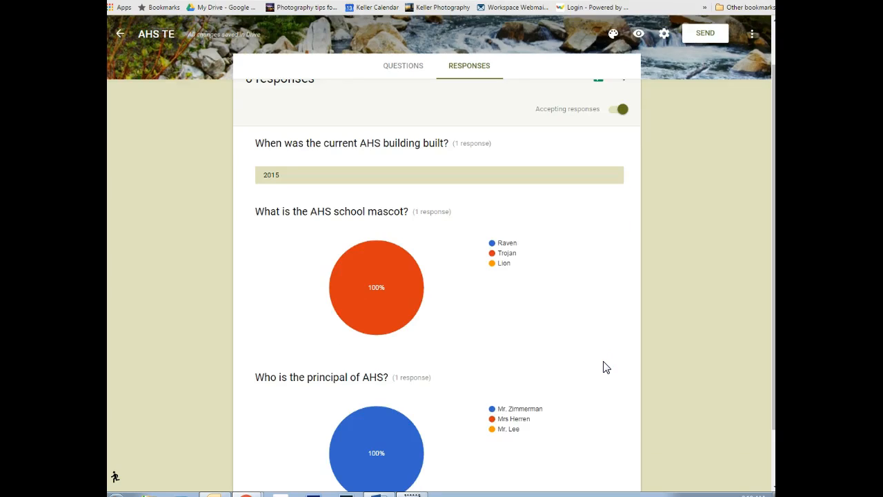
scroll(604, 368, "down", 2)
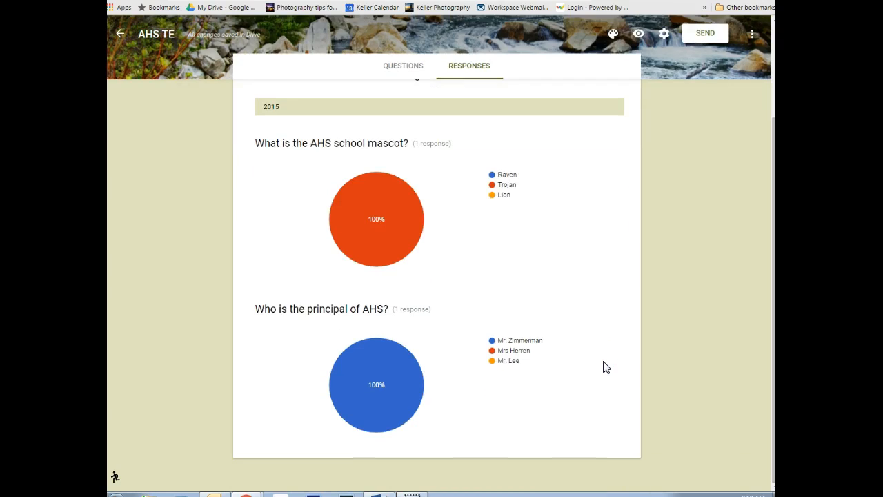
scroll(604, 367, "up", 3)
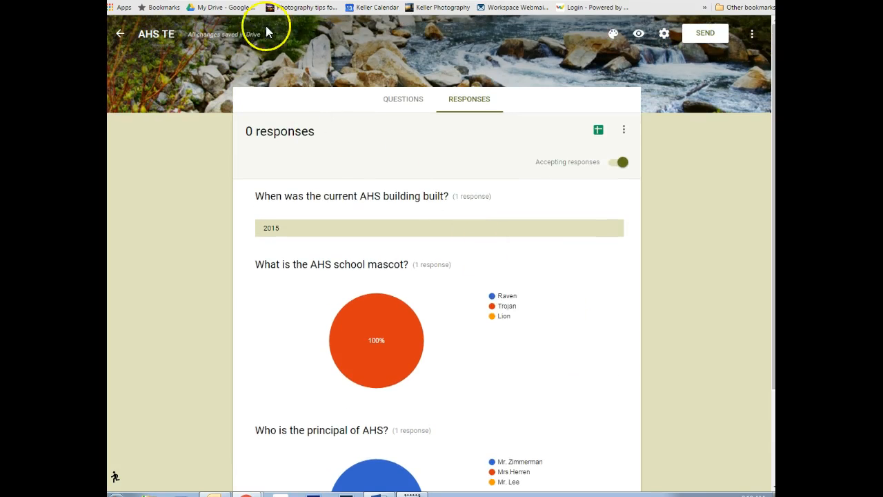
Open the "Present Tnee" form from My Drive in Google Drive and preview it as a respondent.
left_click(222, 7)
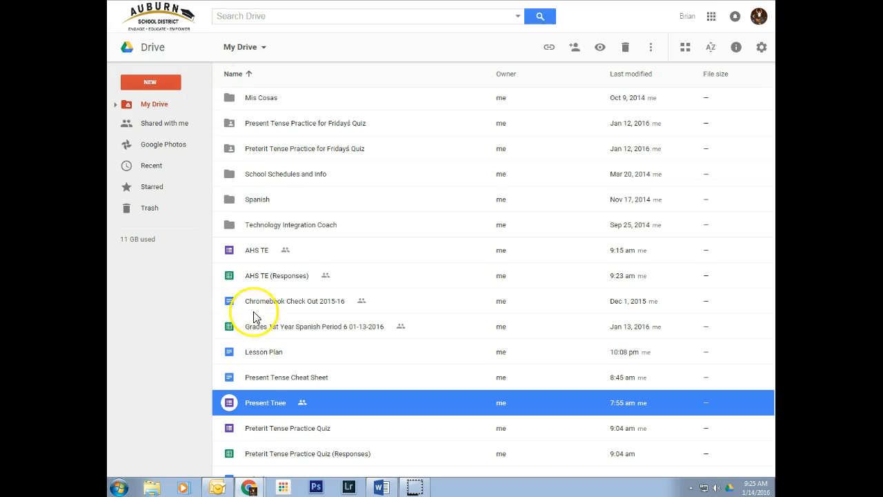
double_click(270, 404)
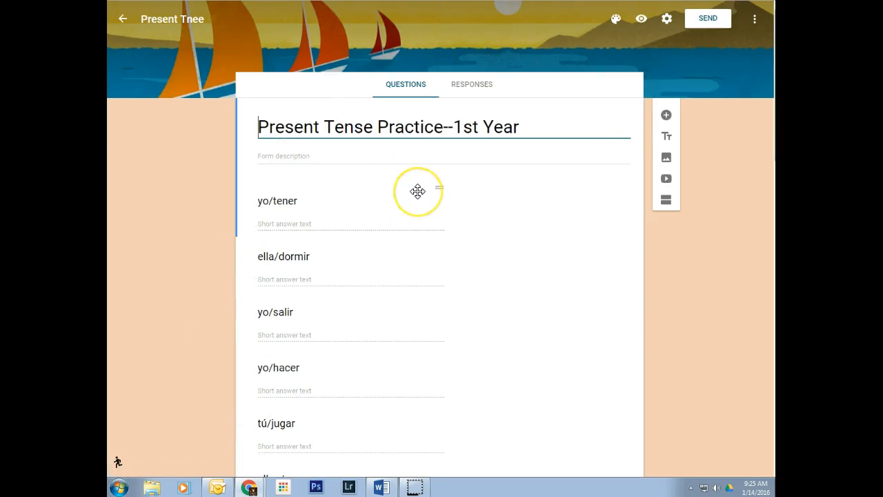
scroll(418, 192, "down", 1)
scroll(416, 193, "up", 1)
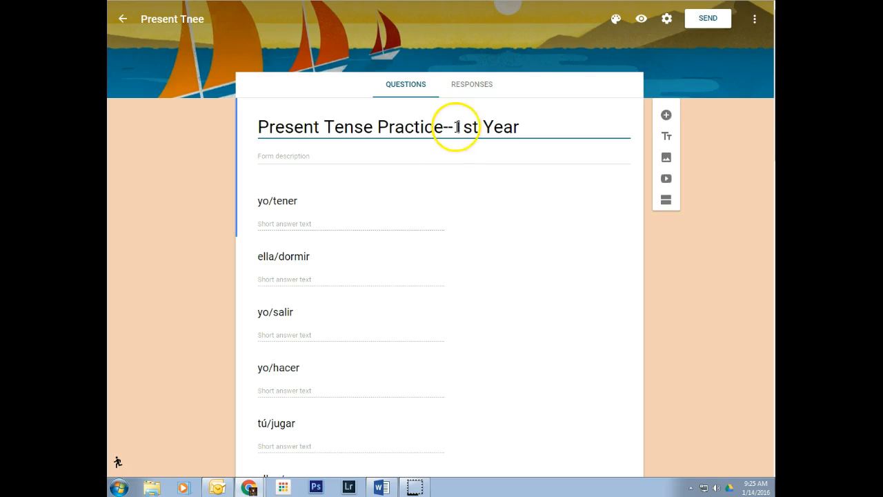
left_click(641, 19)
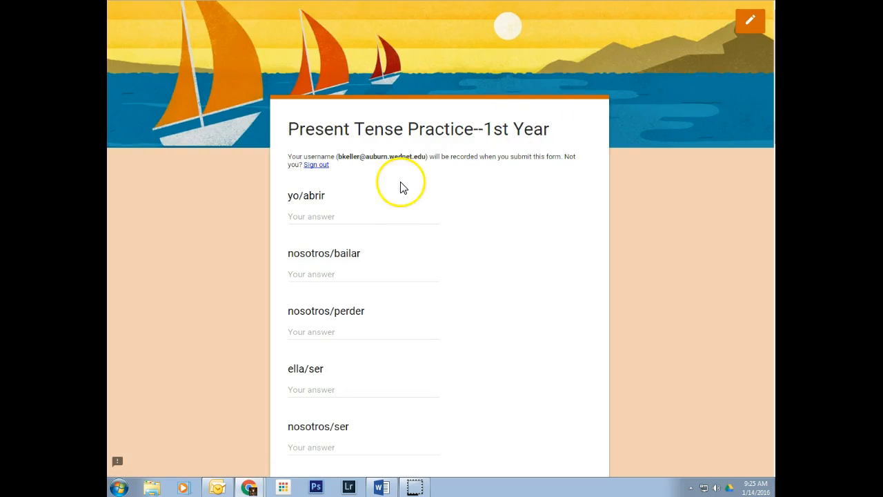
Answer the first five questions of the Present Tense Practice form with abro, bailamos, perdemos, es and somos.
left_click(315, 216)
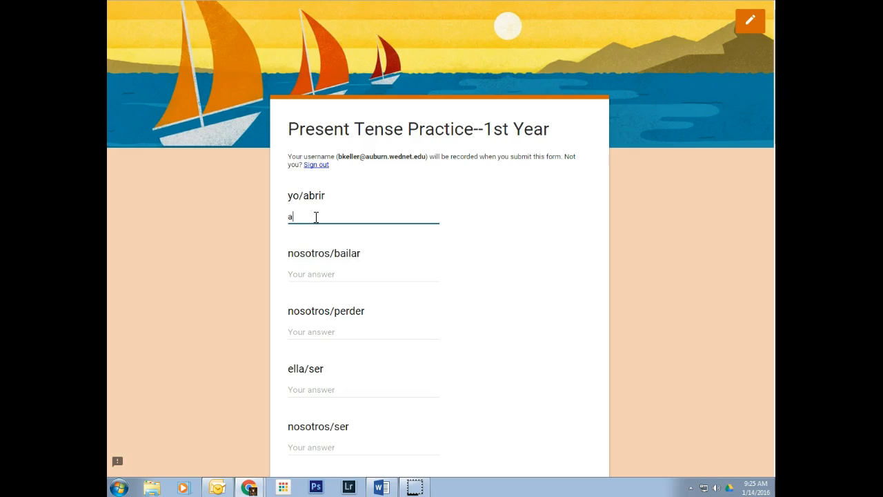
key("Tab")
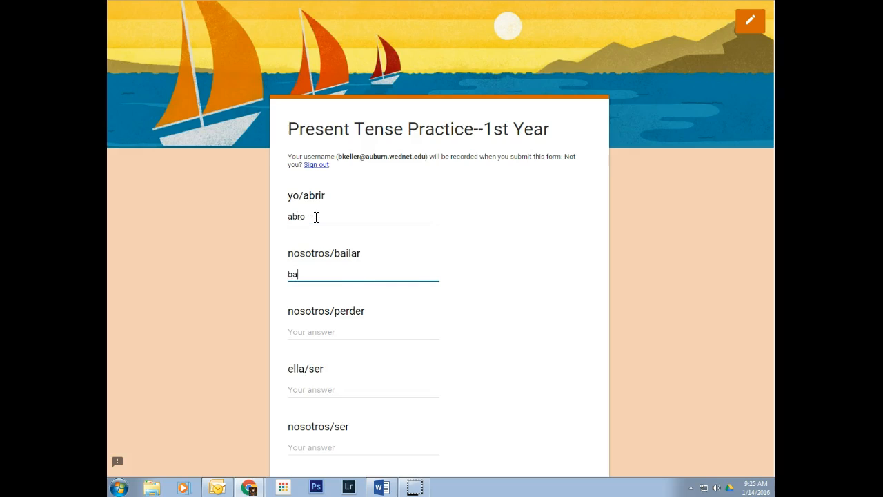
type("bailamos")
key("Tab")
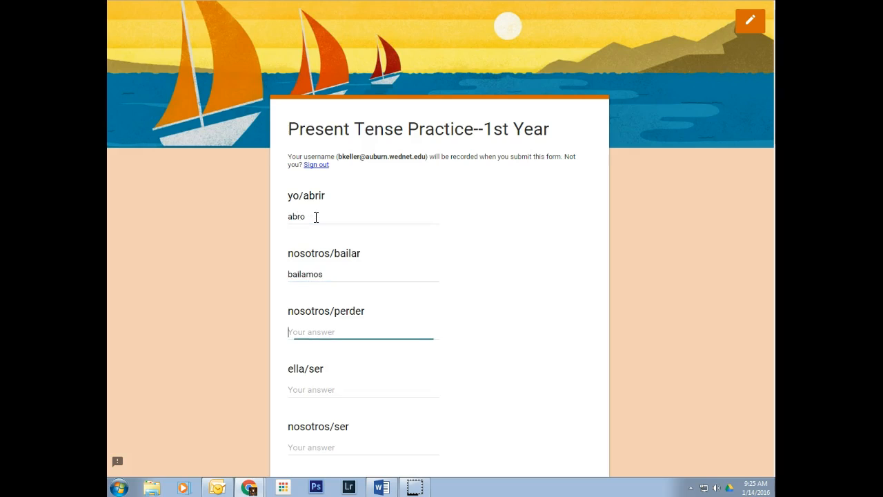
key("Tab")
type("e")
key("BackSpace")
type("es")
key("Tab")
type("s")
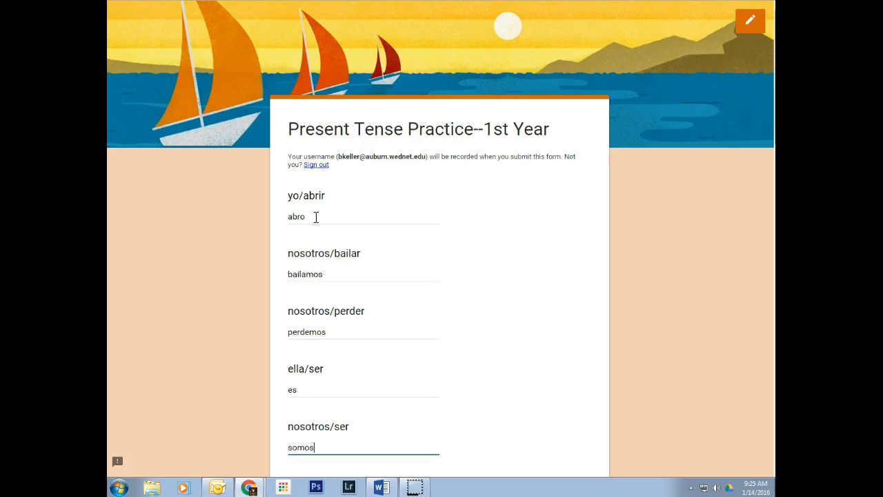
type("omos")
Answer ellos/pensar with "piensan", complete the remaining verb questions, ending with corro, juegas, hago, salgo and duerme, and submit the form.
scroll(316, 219, "down", 4)
left_click(313, 237)
type("piensan")
key("Tab")
type("es")
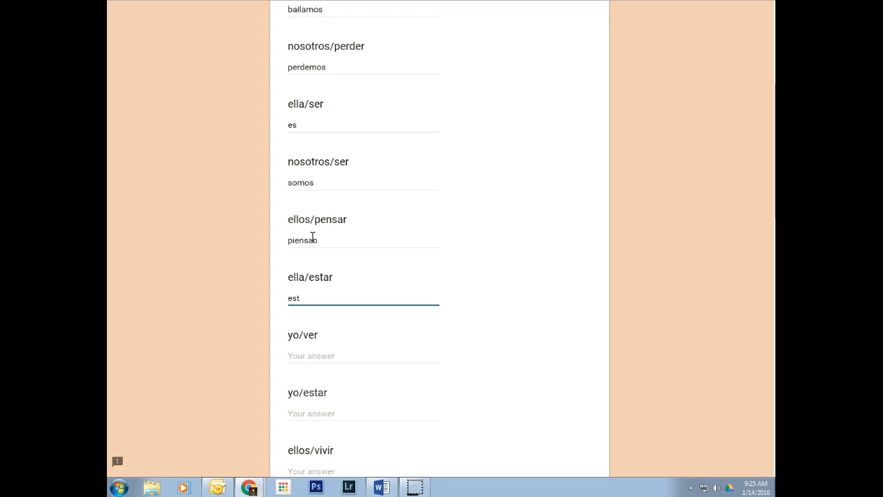
key("Tab")
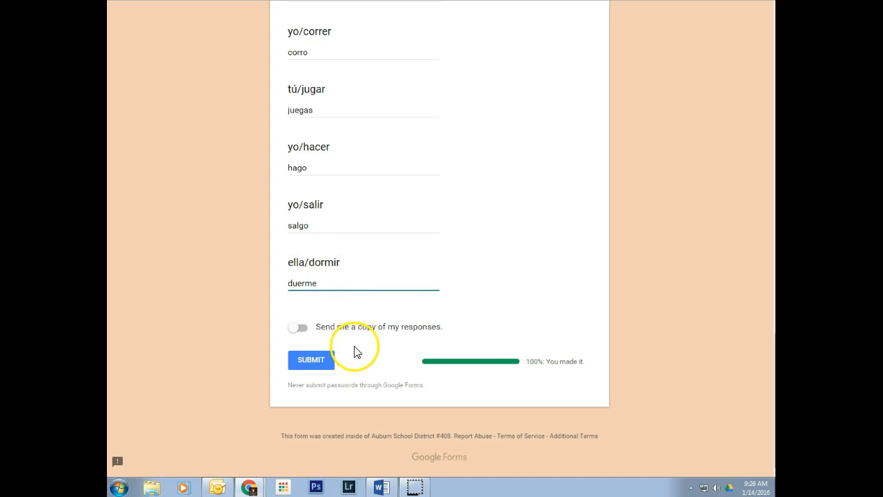
left_click(312, 360)
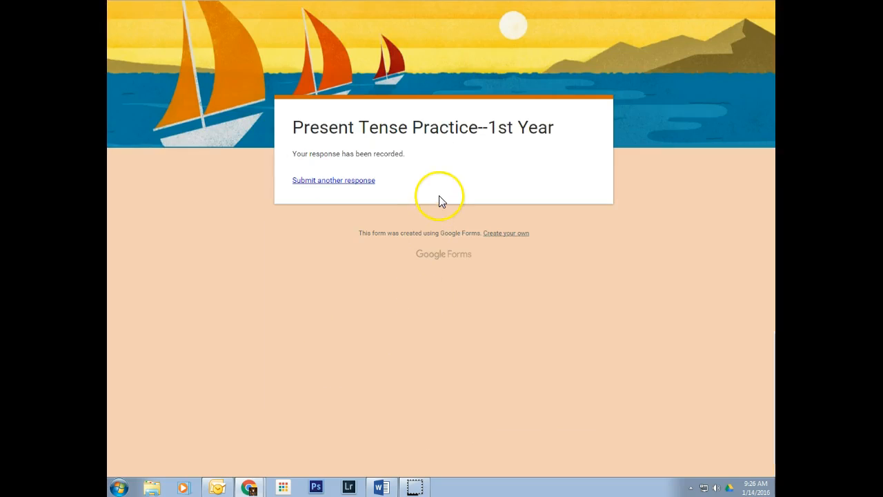
Return to the Present Tense Practice form's editor and read through the collected responses for each verb question.
left_click(387, 1)
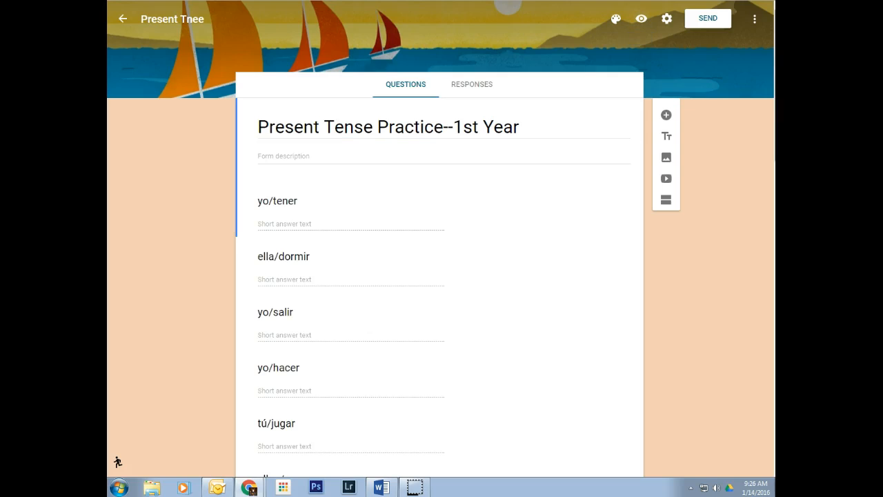
left_click(481, 87)
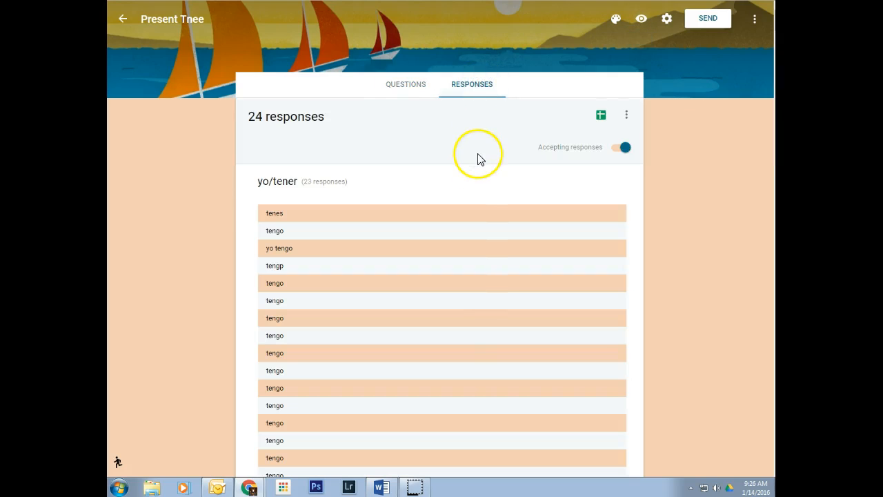
scroll(463, 187, "down", 3)
scroll(463, 187, "down", 15)
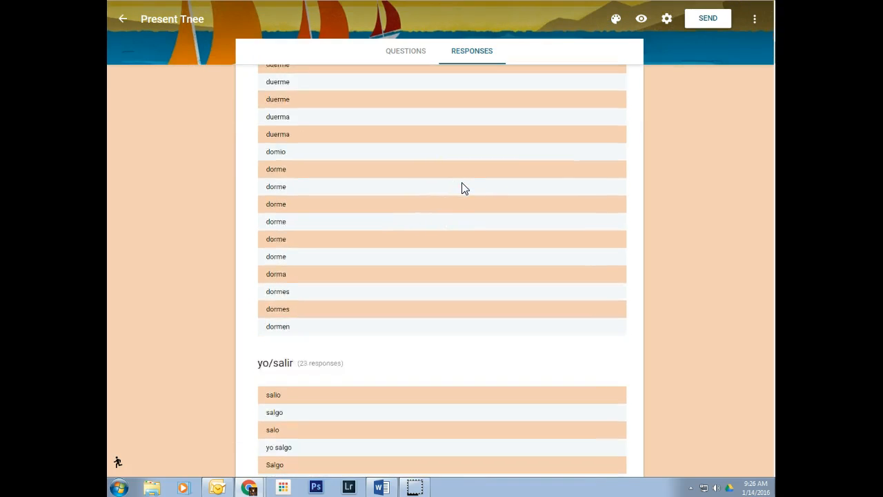
scroll(462, 187, "down", 15)
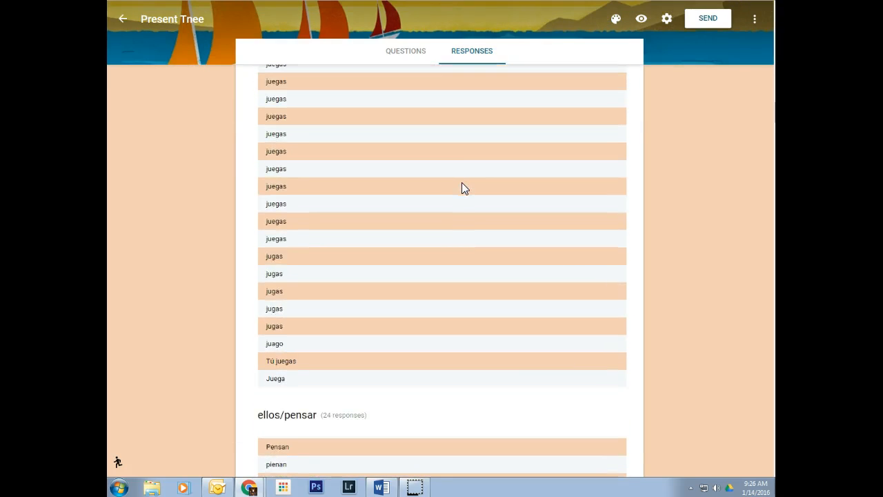
scroll(462, 187, "down", 15)
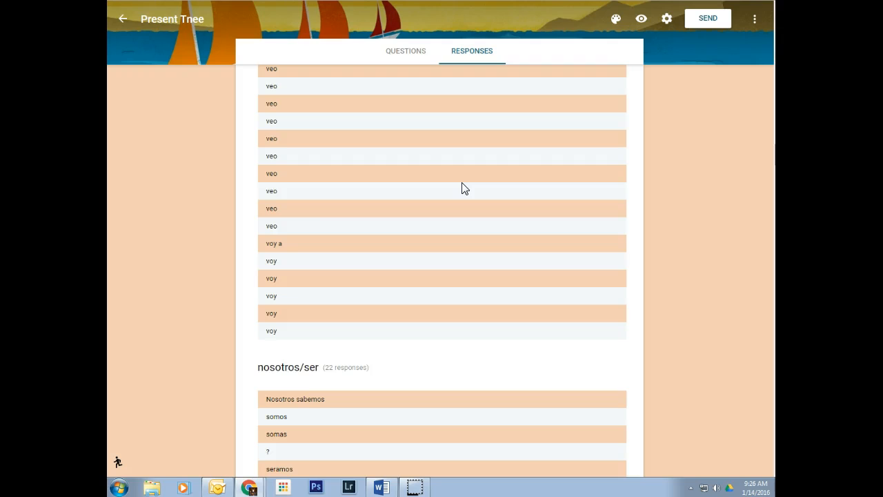
scroll(462, 187, "down", 15)
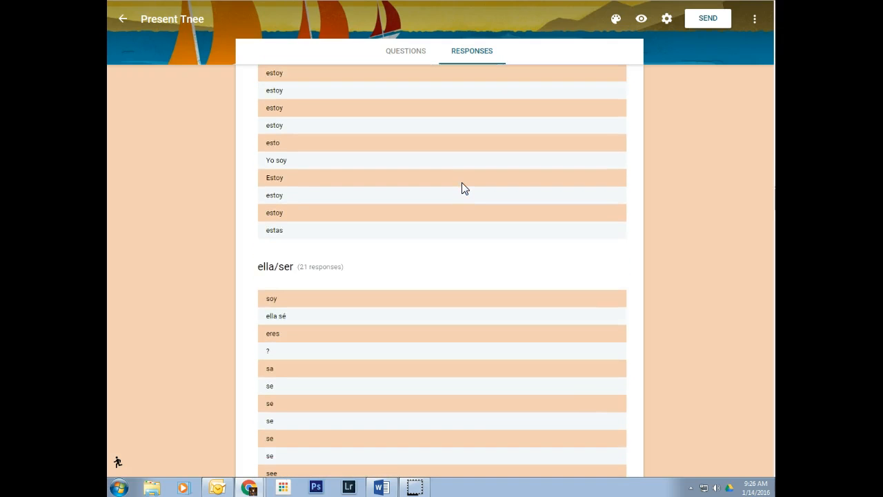
scroll(461, 187, "down", 15)
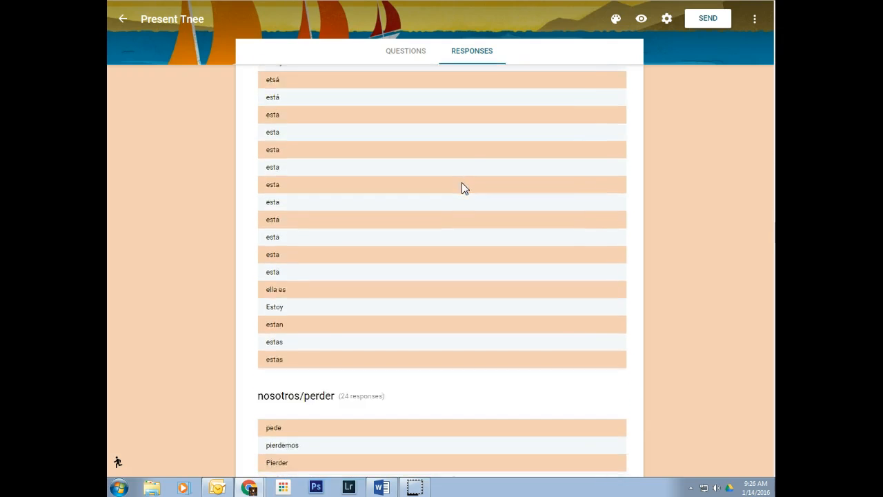
scroll(462, 187, "down", 15)
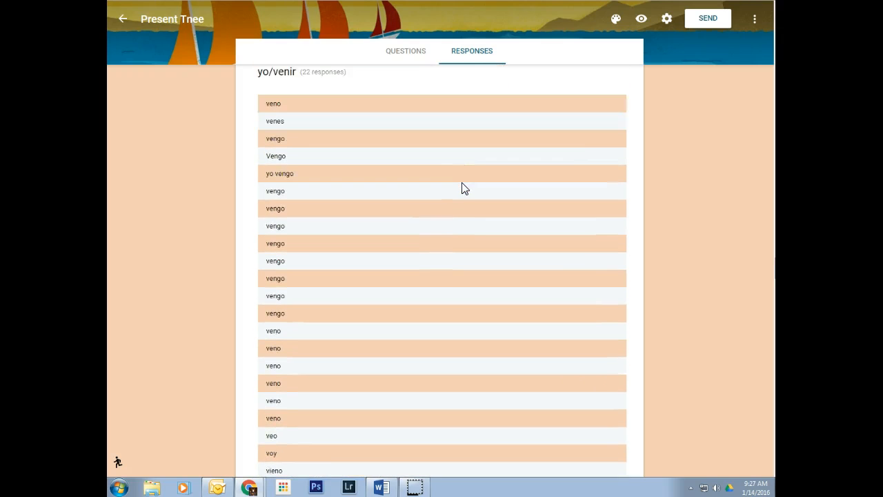
Finish reading the verb responses and send the form's responses to a new spreadsheet named Present Tnee (Responses).
scroll(464, 189, "up", 2)
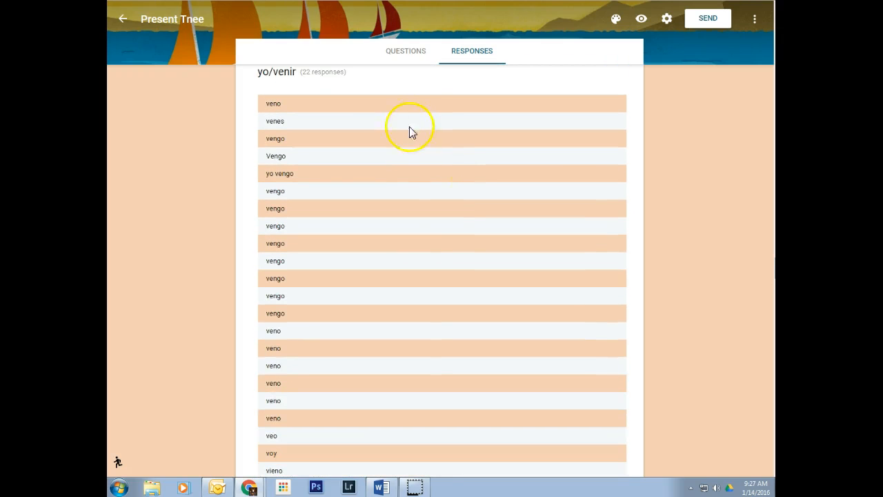
scroll(318, 172, "down", 1)
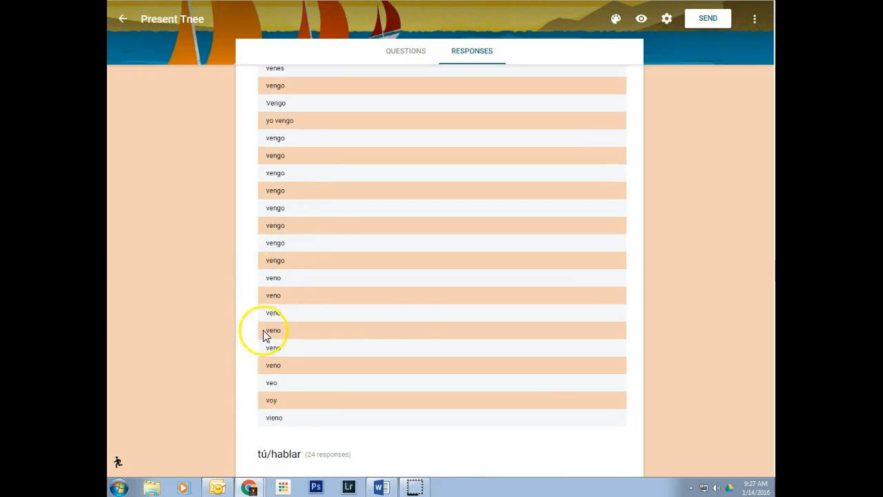
scroll(407, 317, "down", 15)
scroll(411, 296, "up", 20)
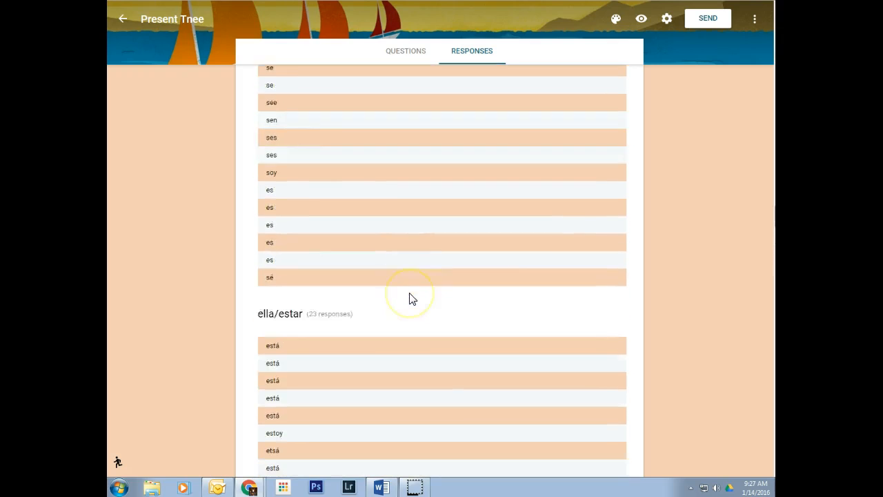
scroll(428, 278, "up", 20)
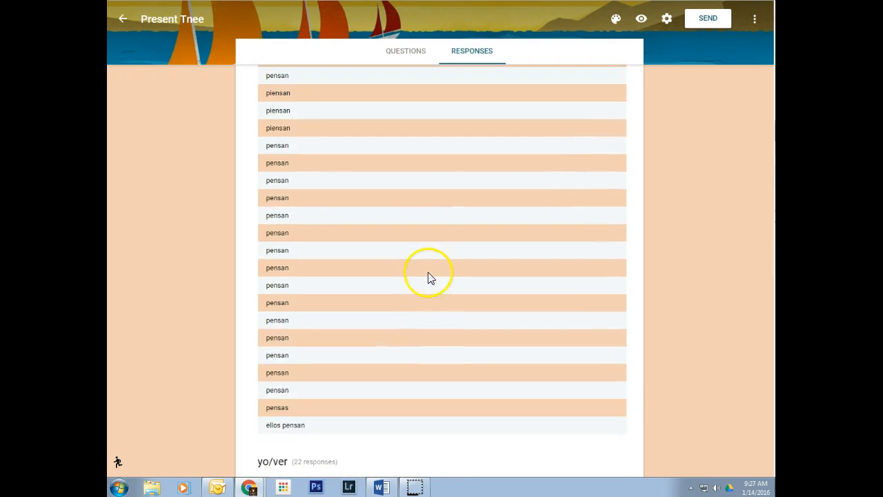
scroll(461, 276, "up", 7)
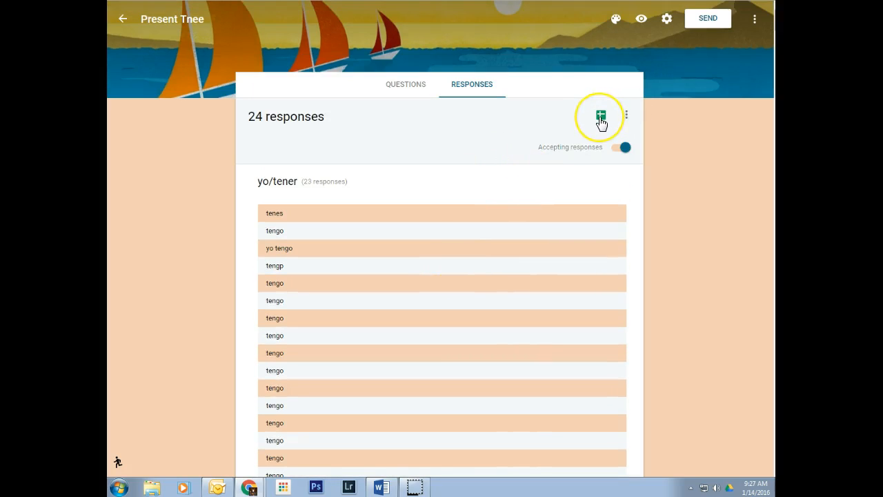
left_click(601, 118)
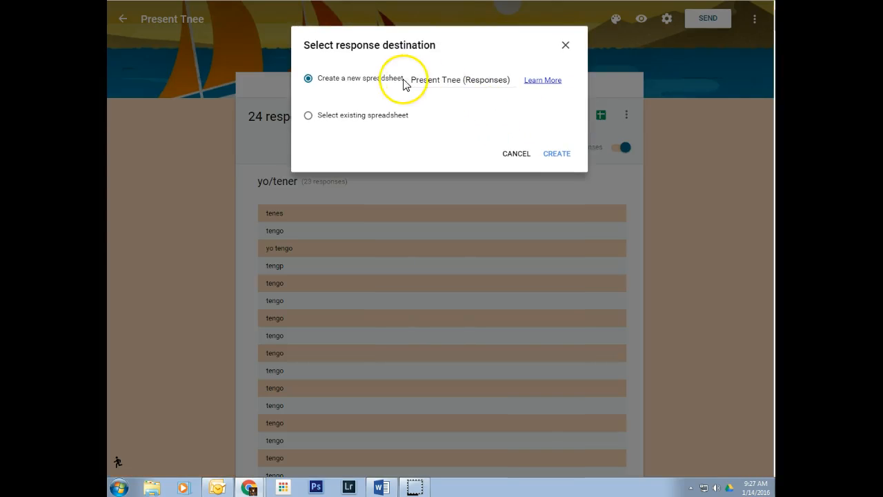
left_click(554, 155)
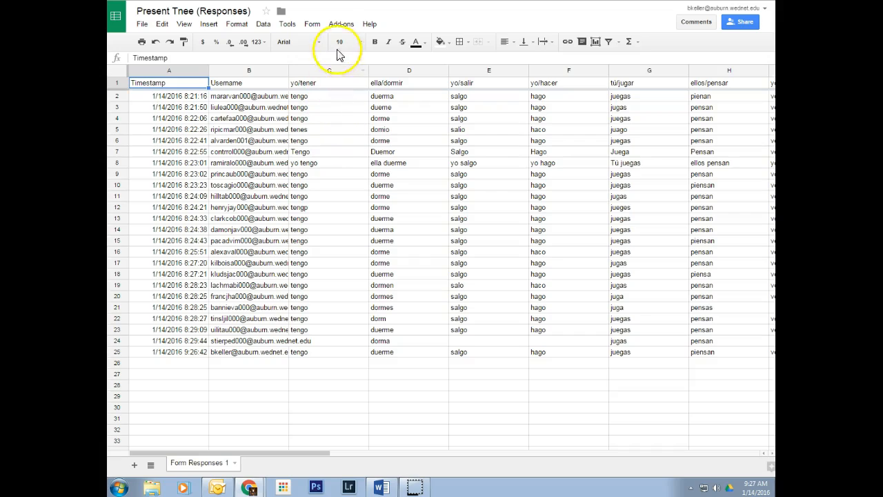
Enable the Flubaroo add-on in the Present Tnee (Responses) sheet and dismiss its notification.
left_click(339, 26)
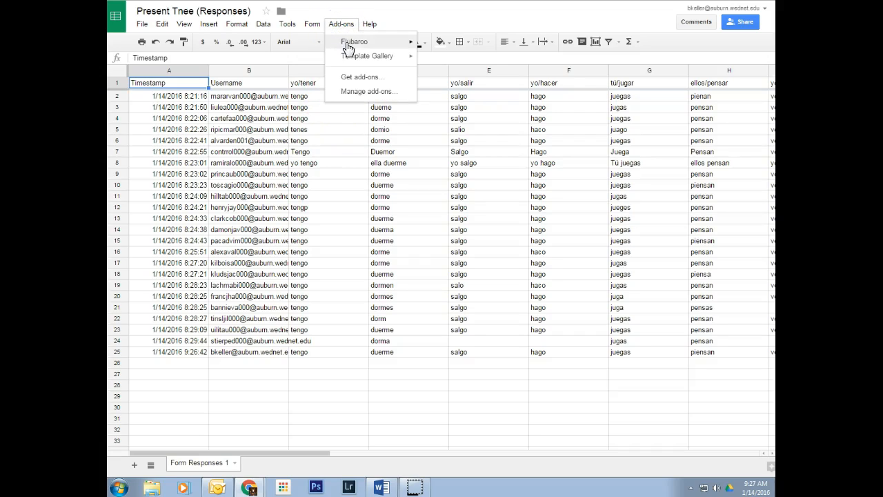
mouse_move(351, 44)
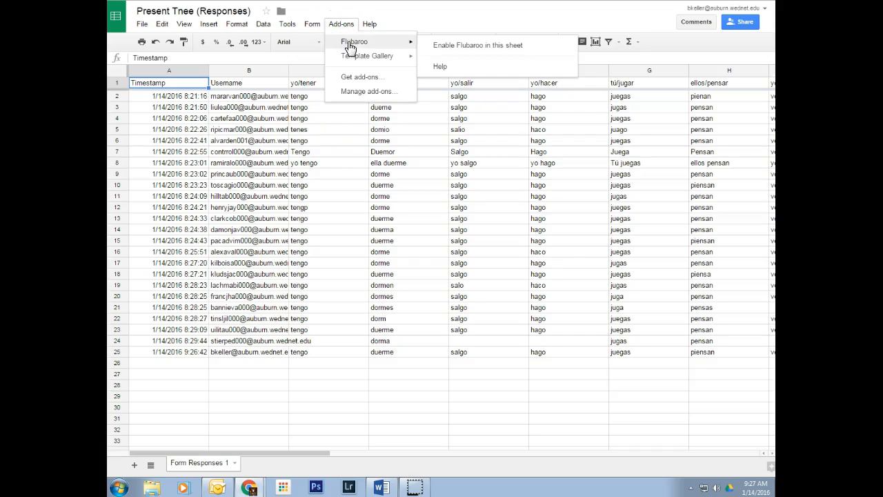
left_click(445, 45)
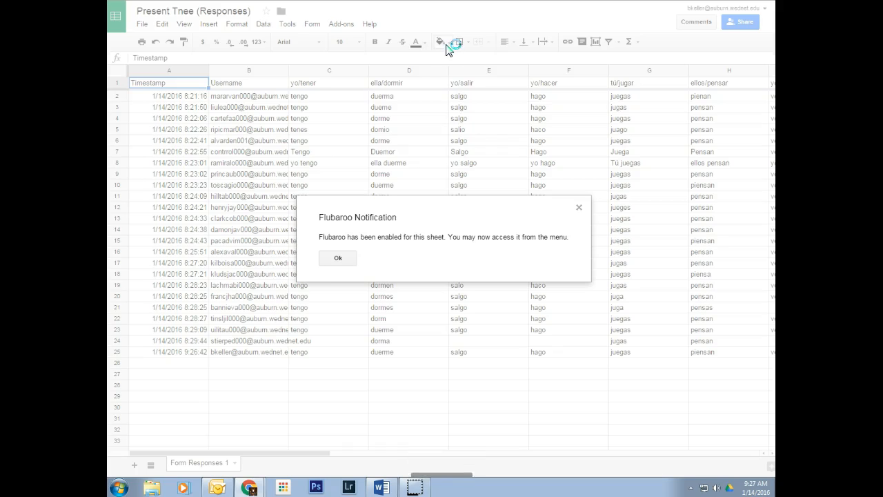
left_click(339, 260)
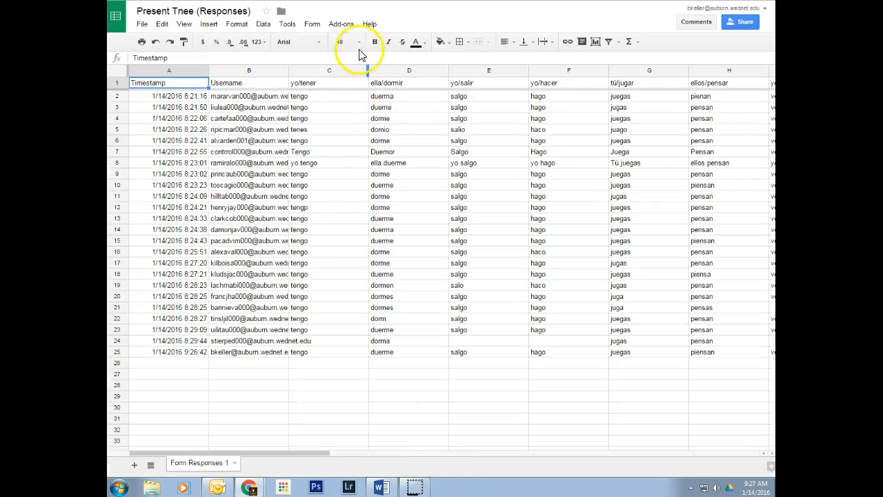
Start Flubaroo's Grade Assignment, review the question settings, and accept Normal Grading at 1 point per verb question with Username identifying the student.
left_click(345, 27)
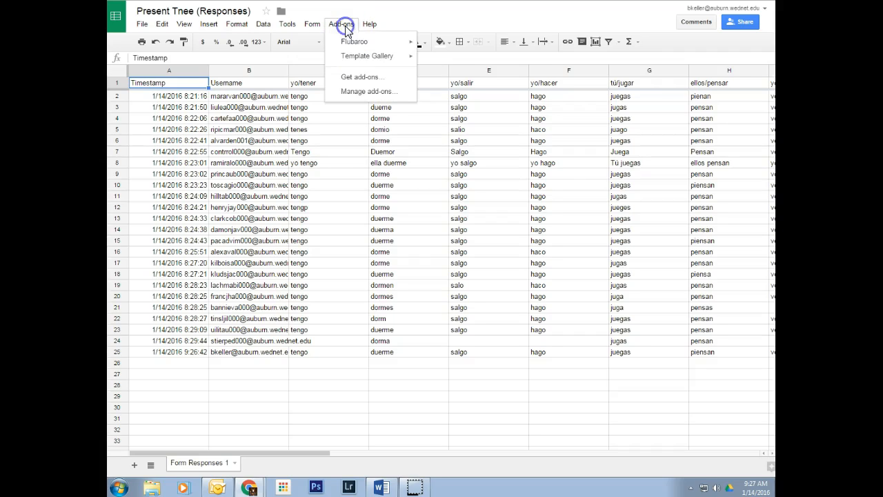
mouse_move(352, 43)
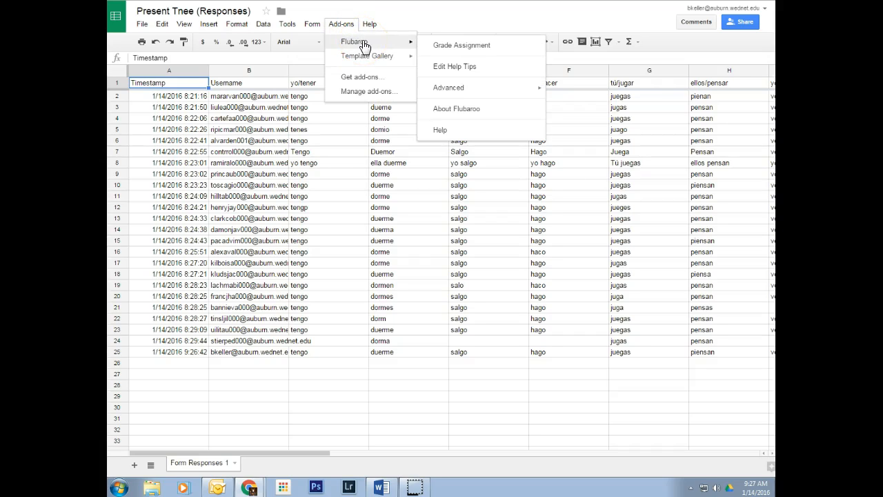
left_click(445, 45)
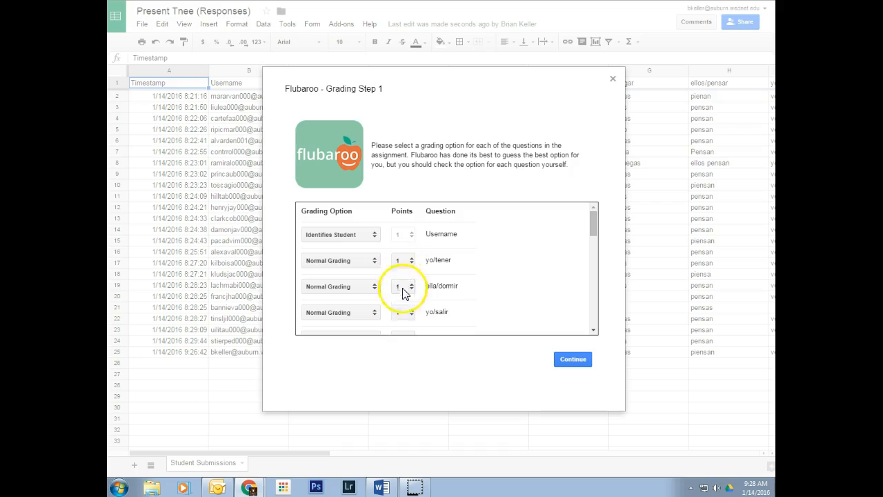
left_click_drag(592, 230, 595, 317)
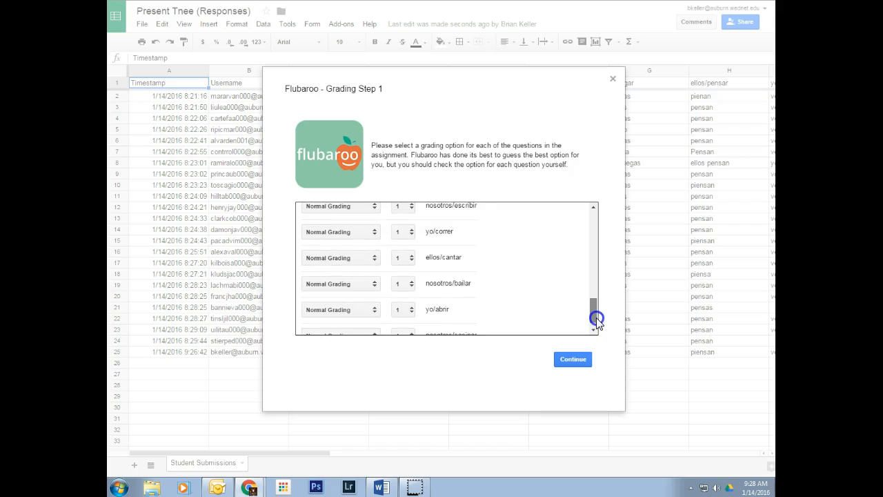
left_click(412, 257)
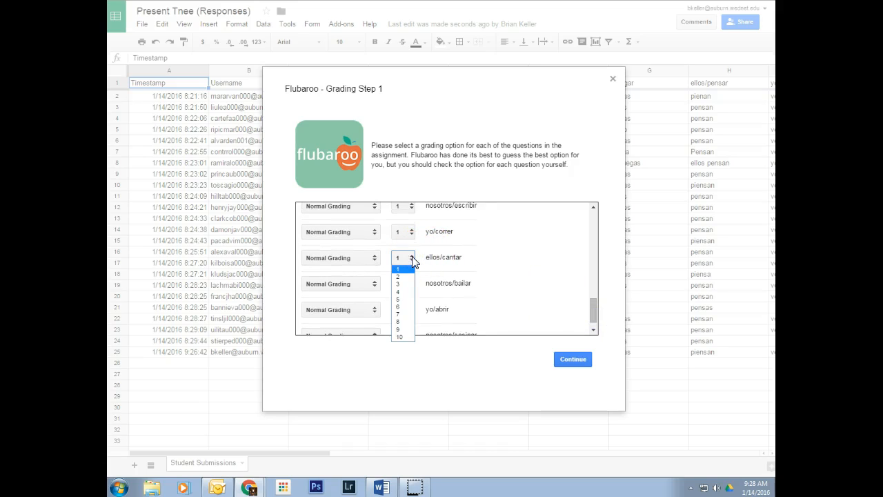
left_click(500, 263)
left_click(594, 312)
left_click_drag(594, 311, 584, 221)
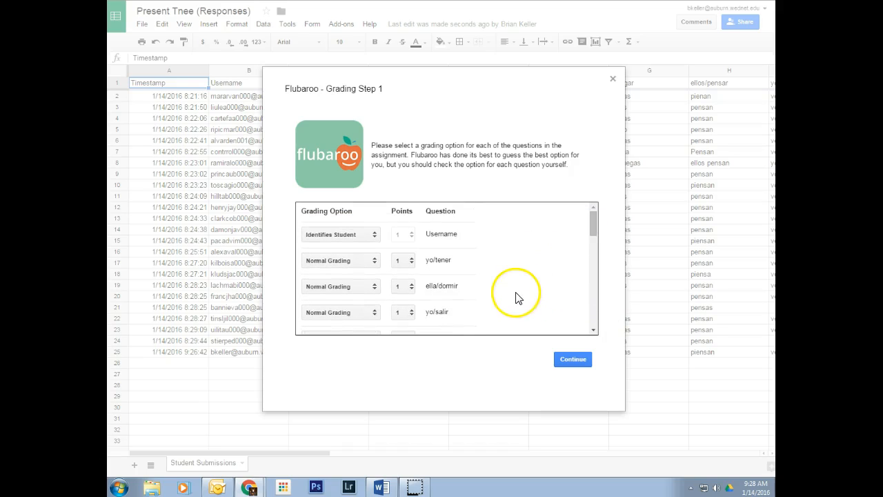
left_click(584, 364)
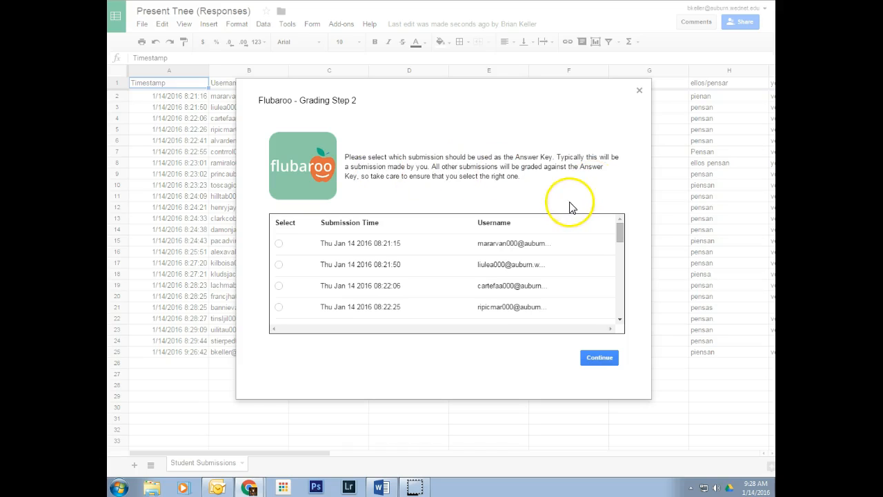
Grade the submissions using the teacher's own entry from Jan 14 2016 09:26:42 as the answer key, and close the completion notice.
left_click_drag(619, 229, 621, 310)
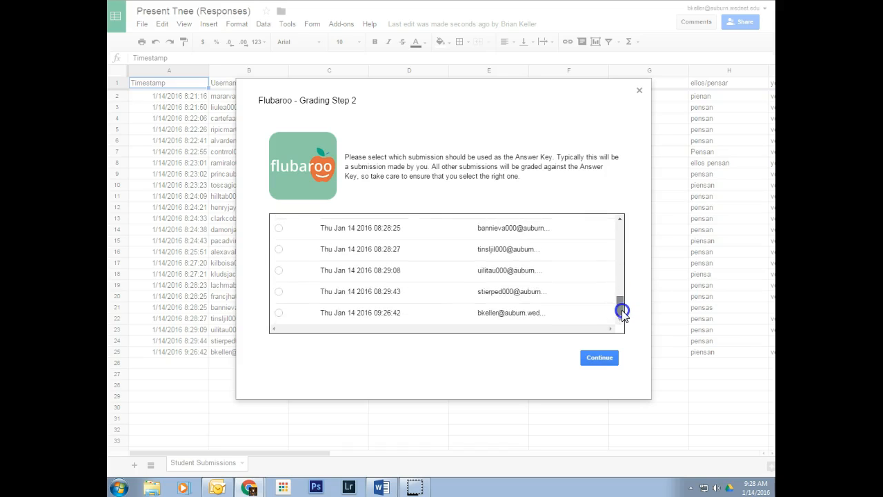
left_click(279, 314)
left_click(593, 362)
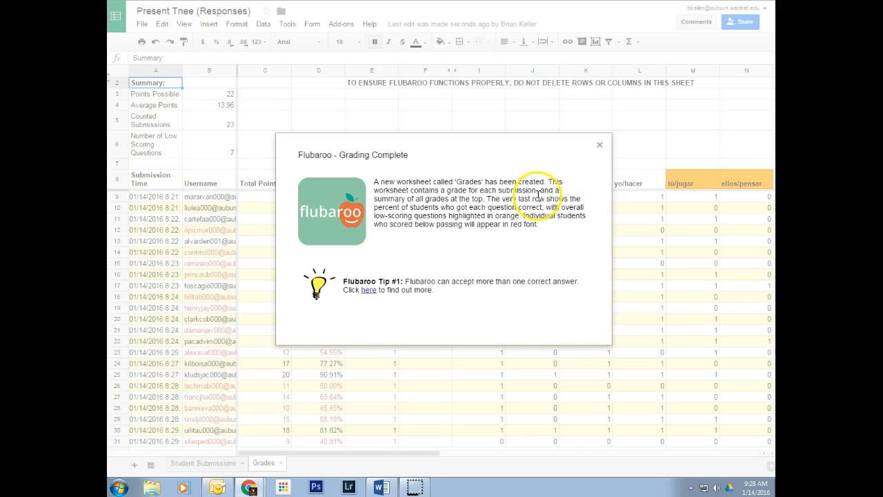
left_click(600, 145)
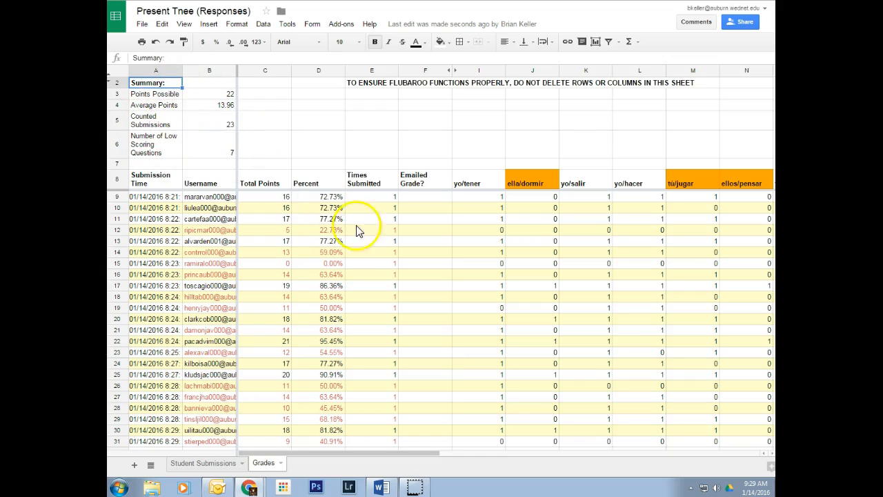
Examine the Grades sheet's scores and percentage correct for each verb question, from yo/tener through nosotros/cocinar, including the orange-highlighted ones.
scroll(348, 264, "down", 1)
scroll(294, 214, "up", 1)
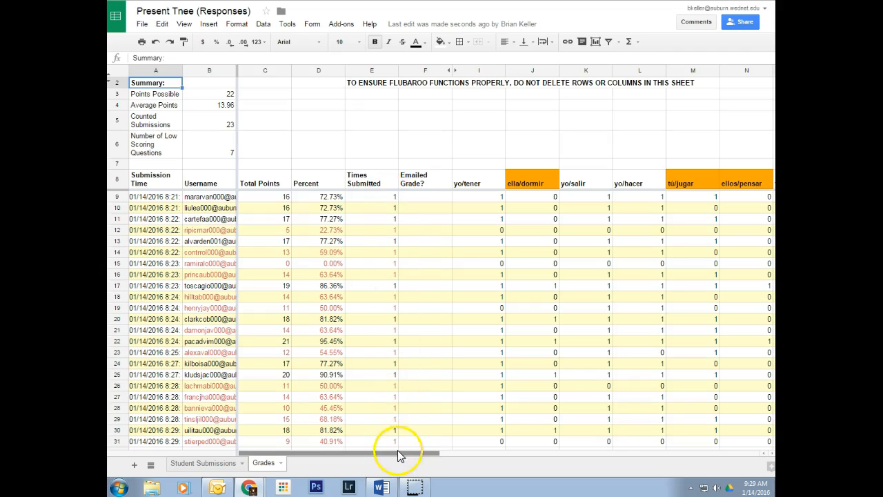
left_click_drag(398, 453, 466, 467)
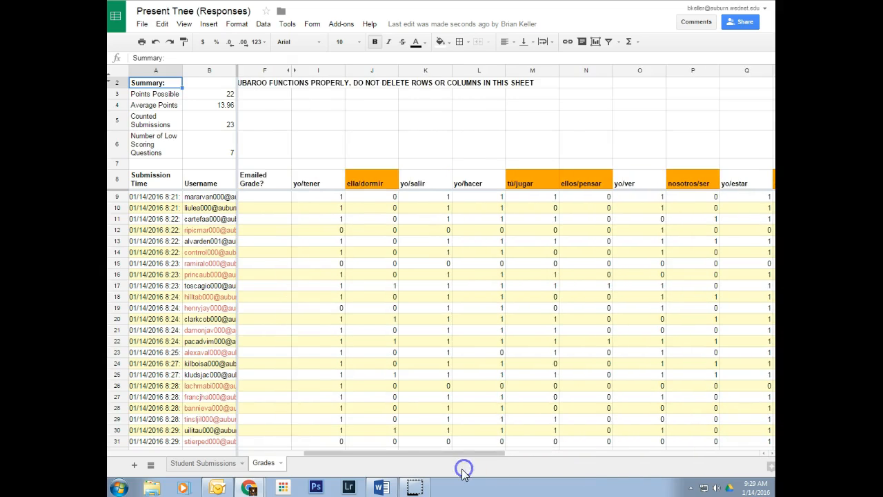
scroll(745, 221, "down", 3)
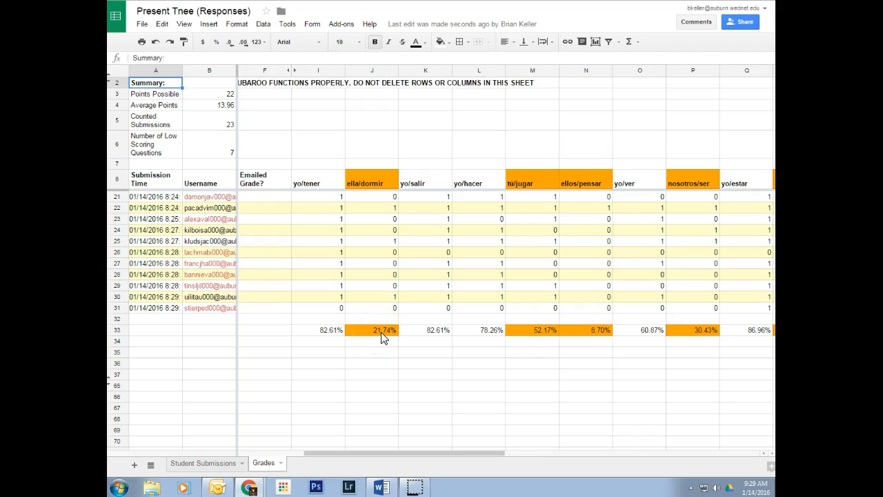
left_click_drag(420, 453, 477, 456)
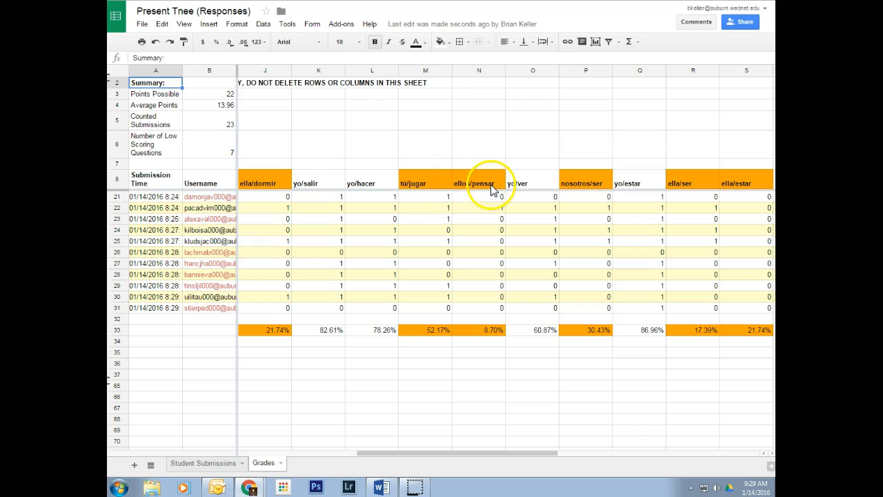
left_click(519, 453)
left_click_drag(519, 453, 616, 454)
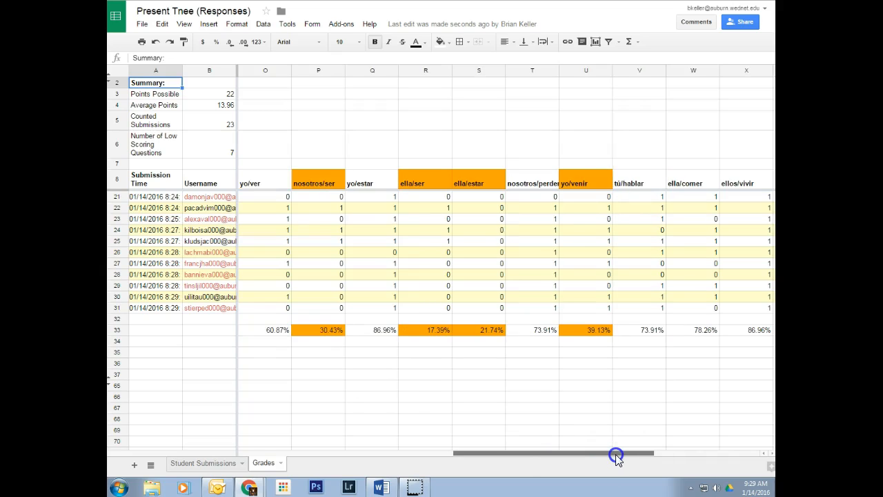
left_click_drag(616, 454, 674, 452)
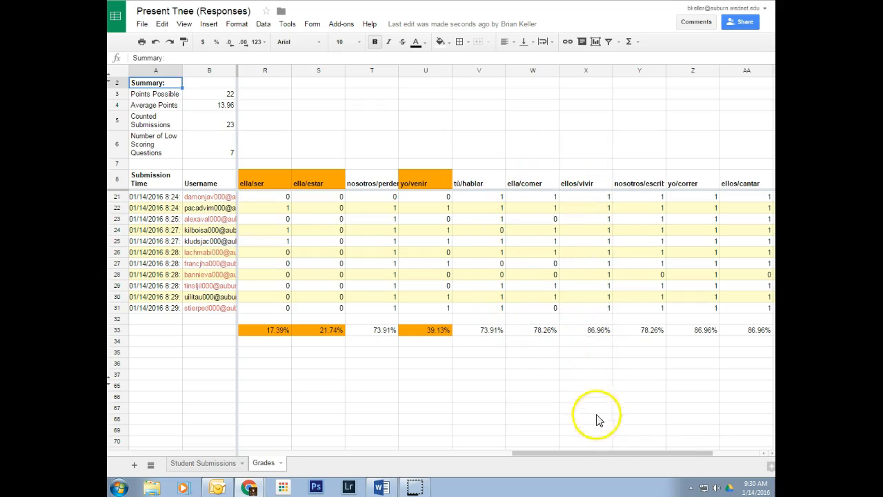
left_click_drag(609, 453, 660, 454)
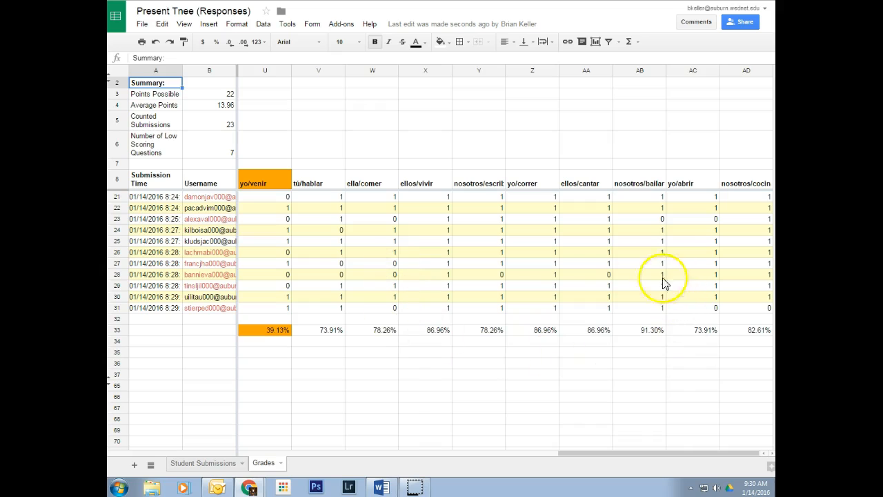
Return to the first grade columns and examine each student's total points and percent, including those marked in red.
left_click_drag(610, 458, 317, 460)
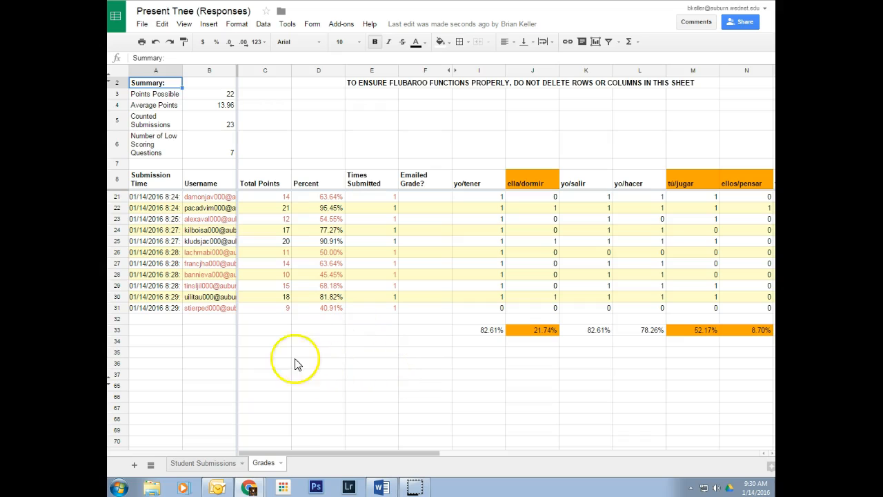
scroll(204, 285, "up", 2)
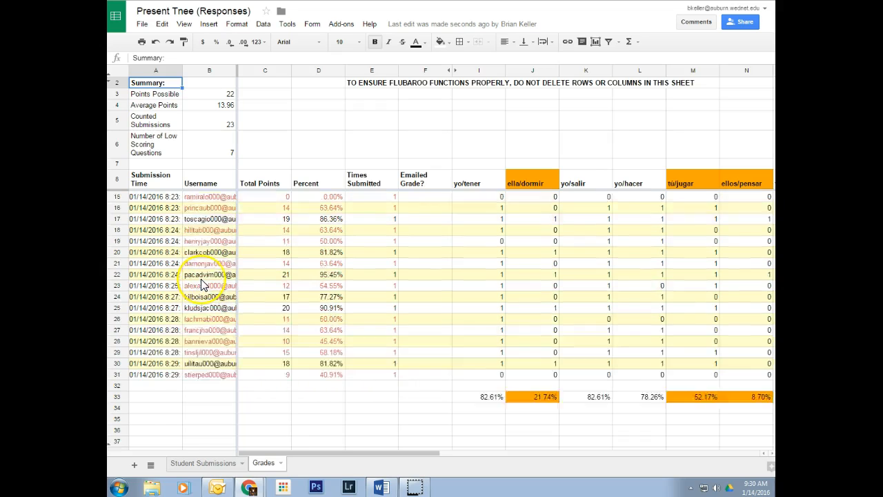
scroll(204, 285, "up", 2)
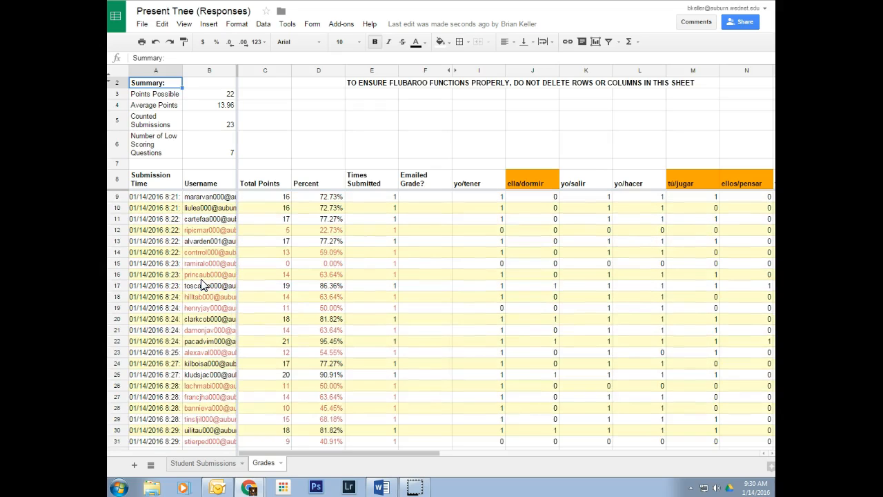
scroll(214, 295, "down", 2)
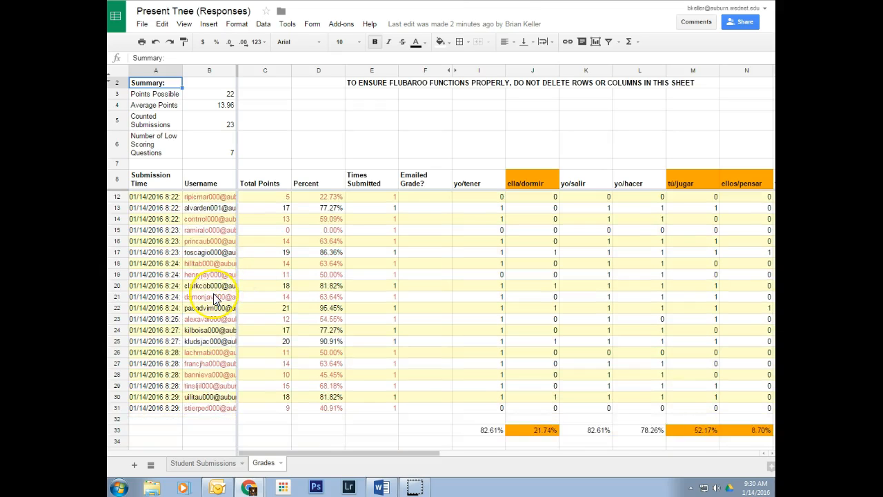
scroll(214, 295, "up", 2)
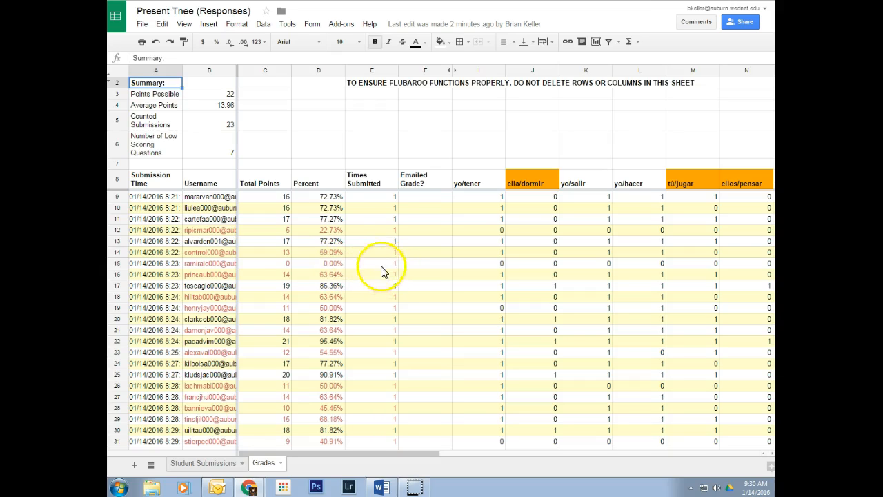
scroll(386, 207, "down", 2)
scroll(391, 199, "up", 2)
Switch to Google Drive and look through the files in My Drive.
left_click(241, 1)
scroll(332, 373, "down", 1)
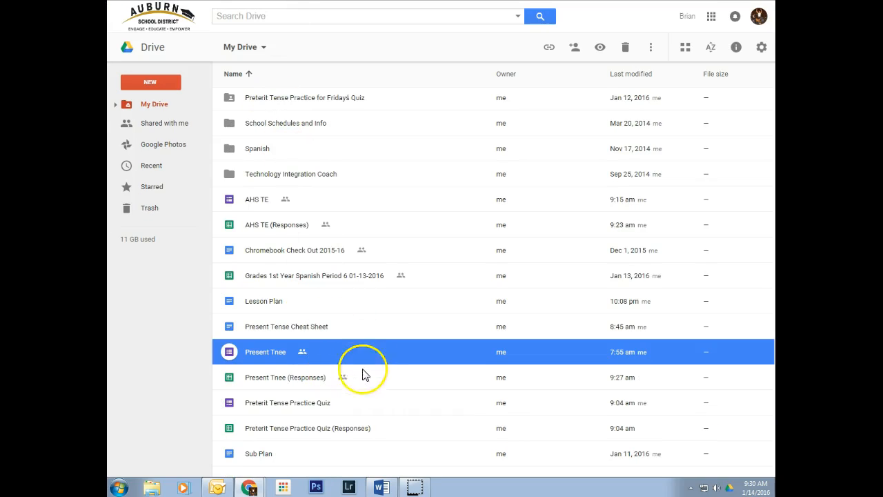